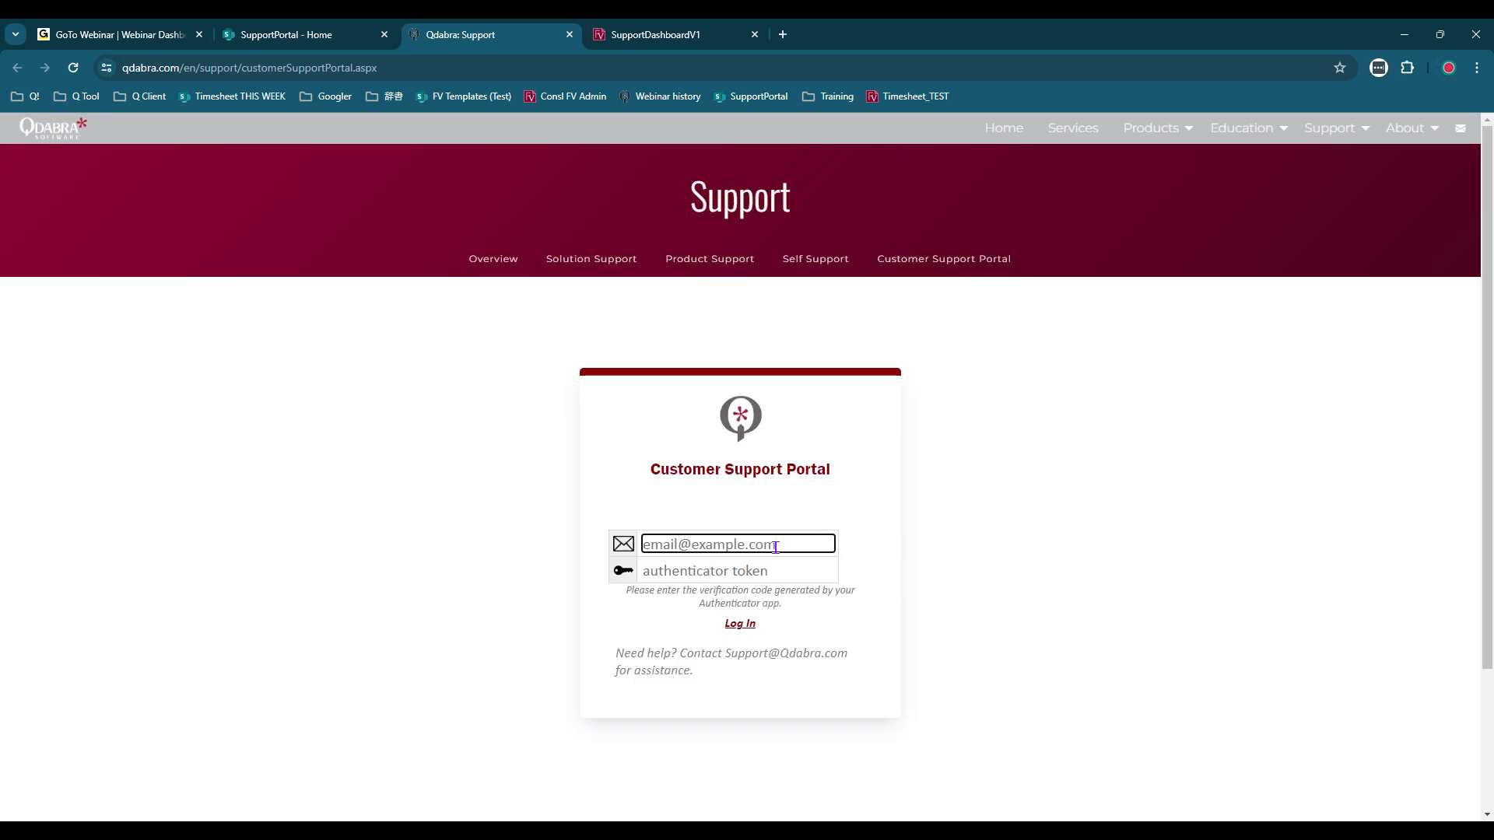
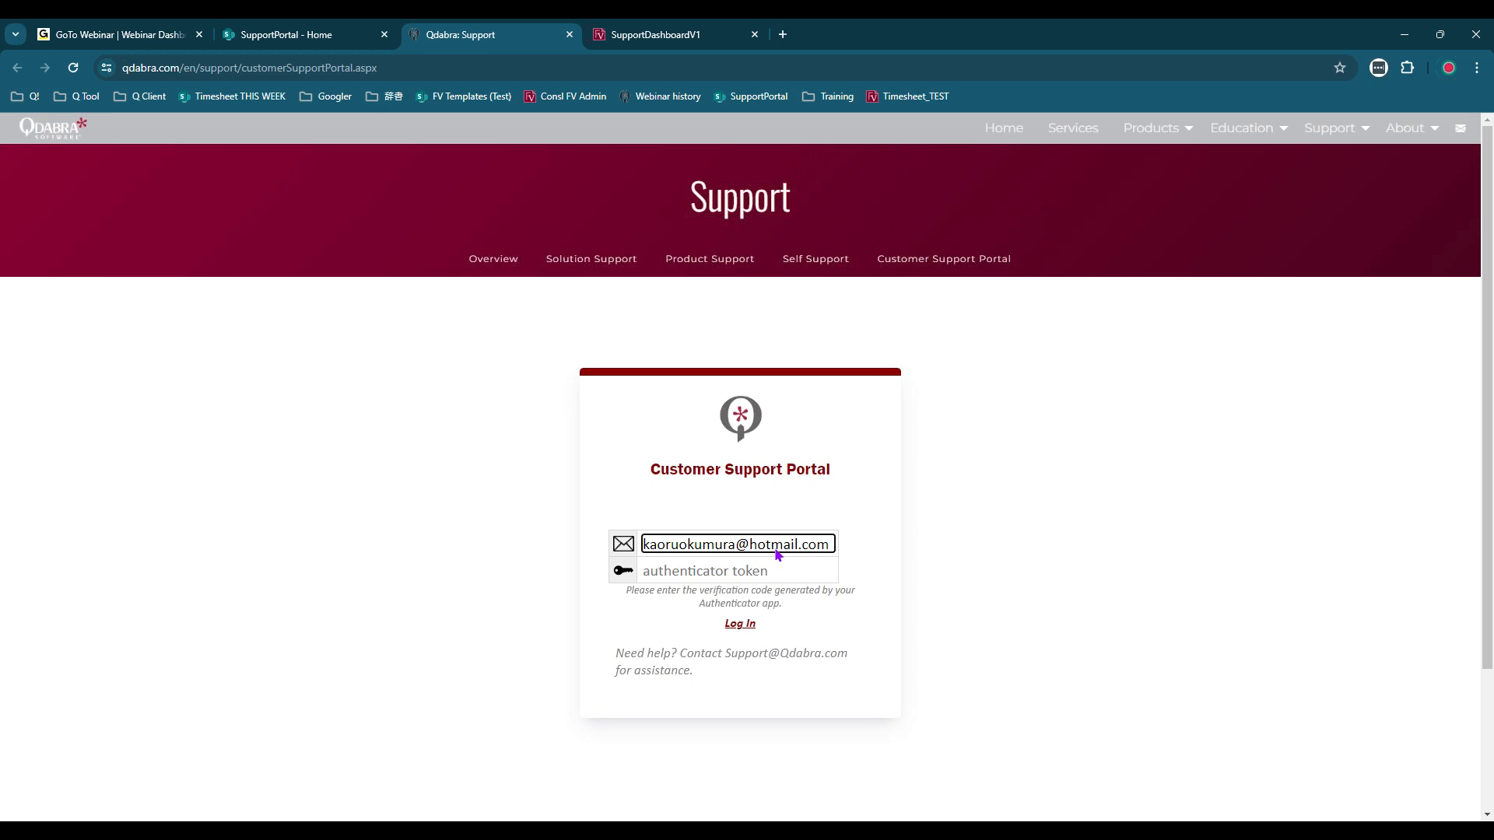
# - Log in with the account e-mail and authenticator code, reaching the dashboard listing 10 tickets
pyautogui.click(739, 569)
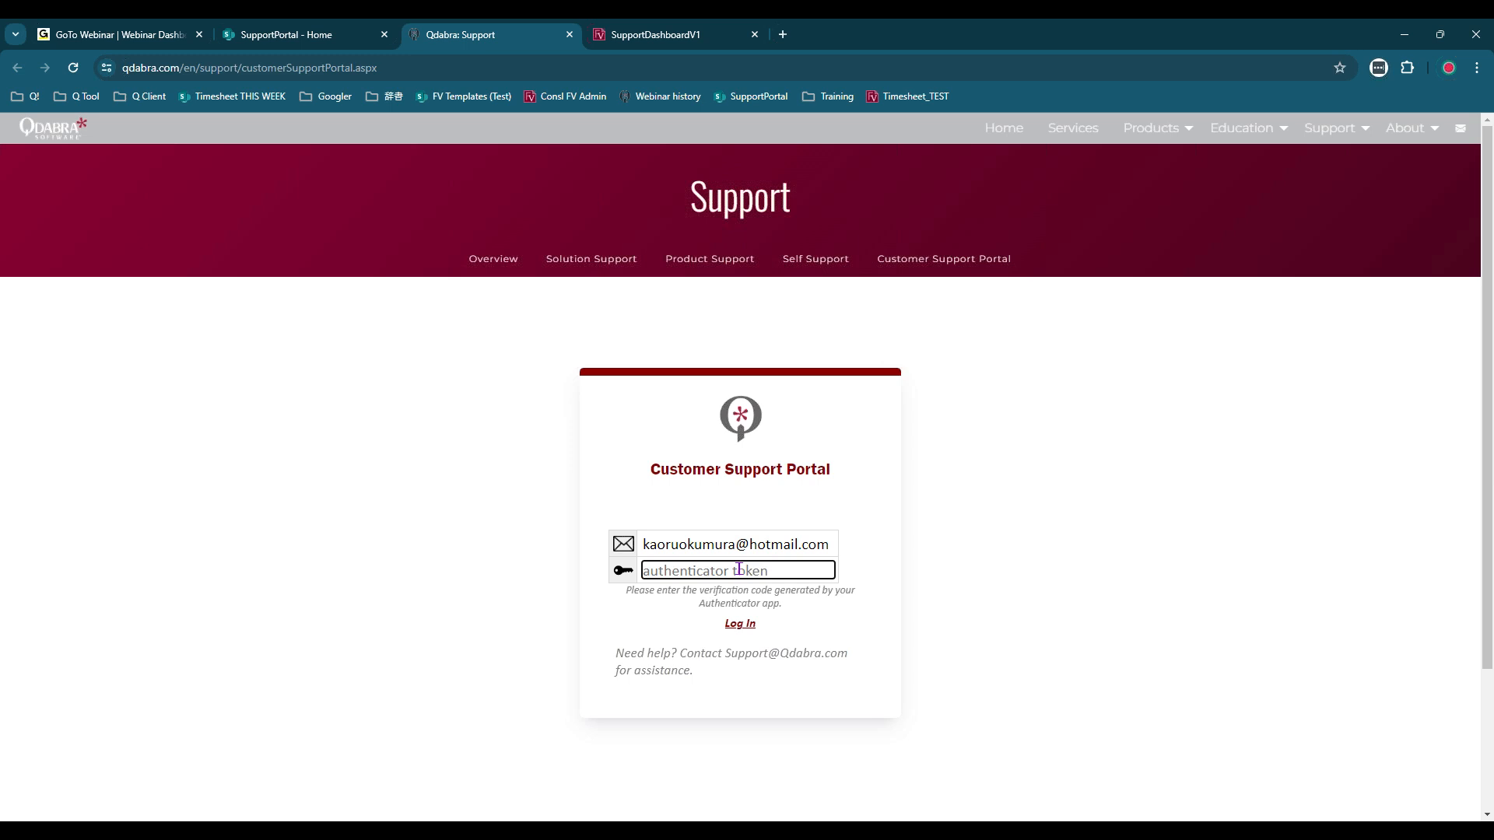
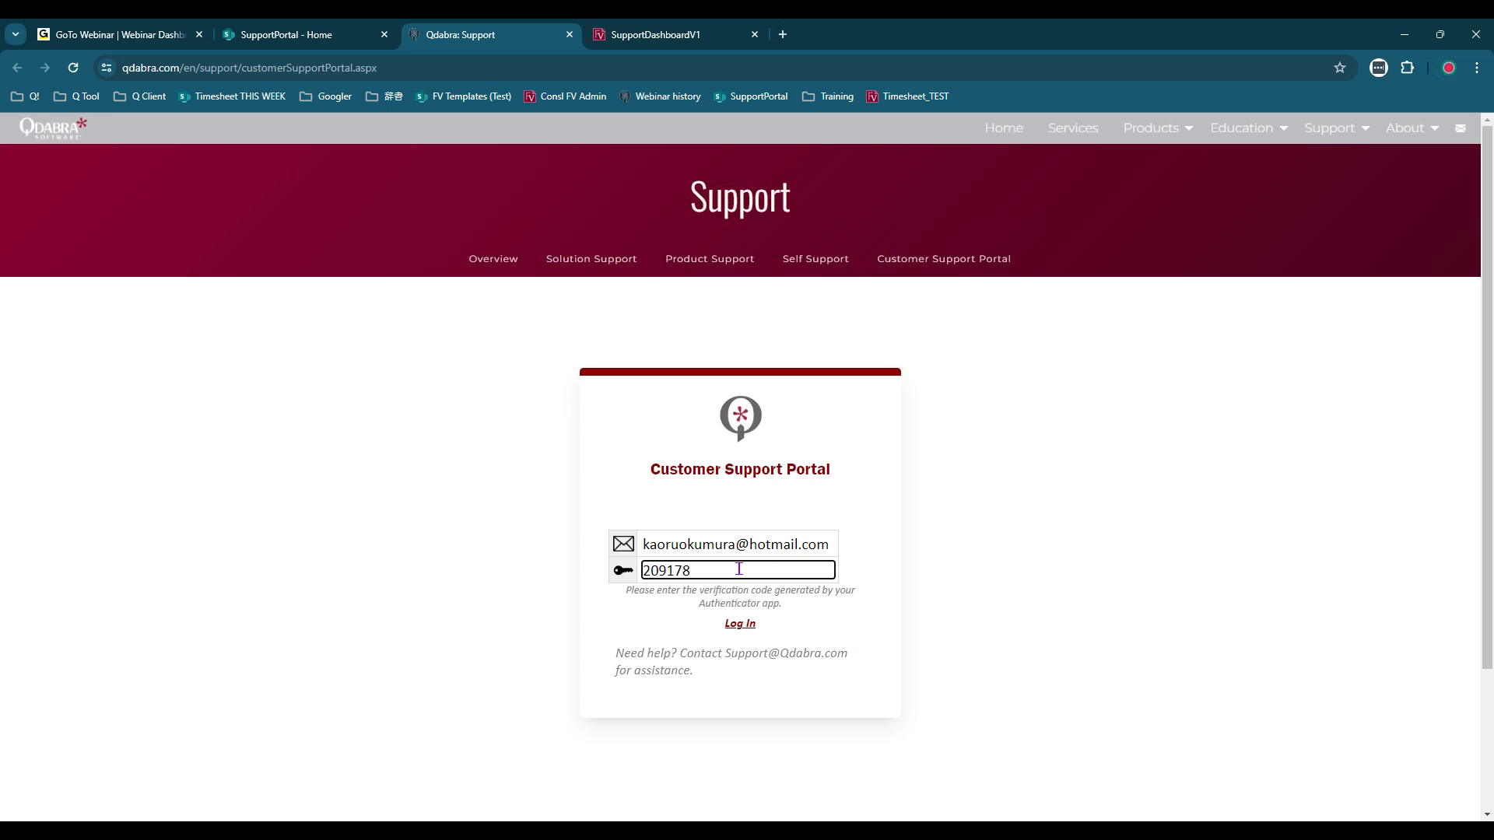
pyautogui.click(745, 626)
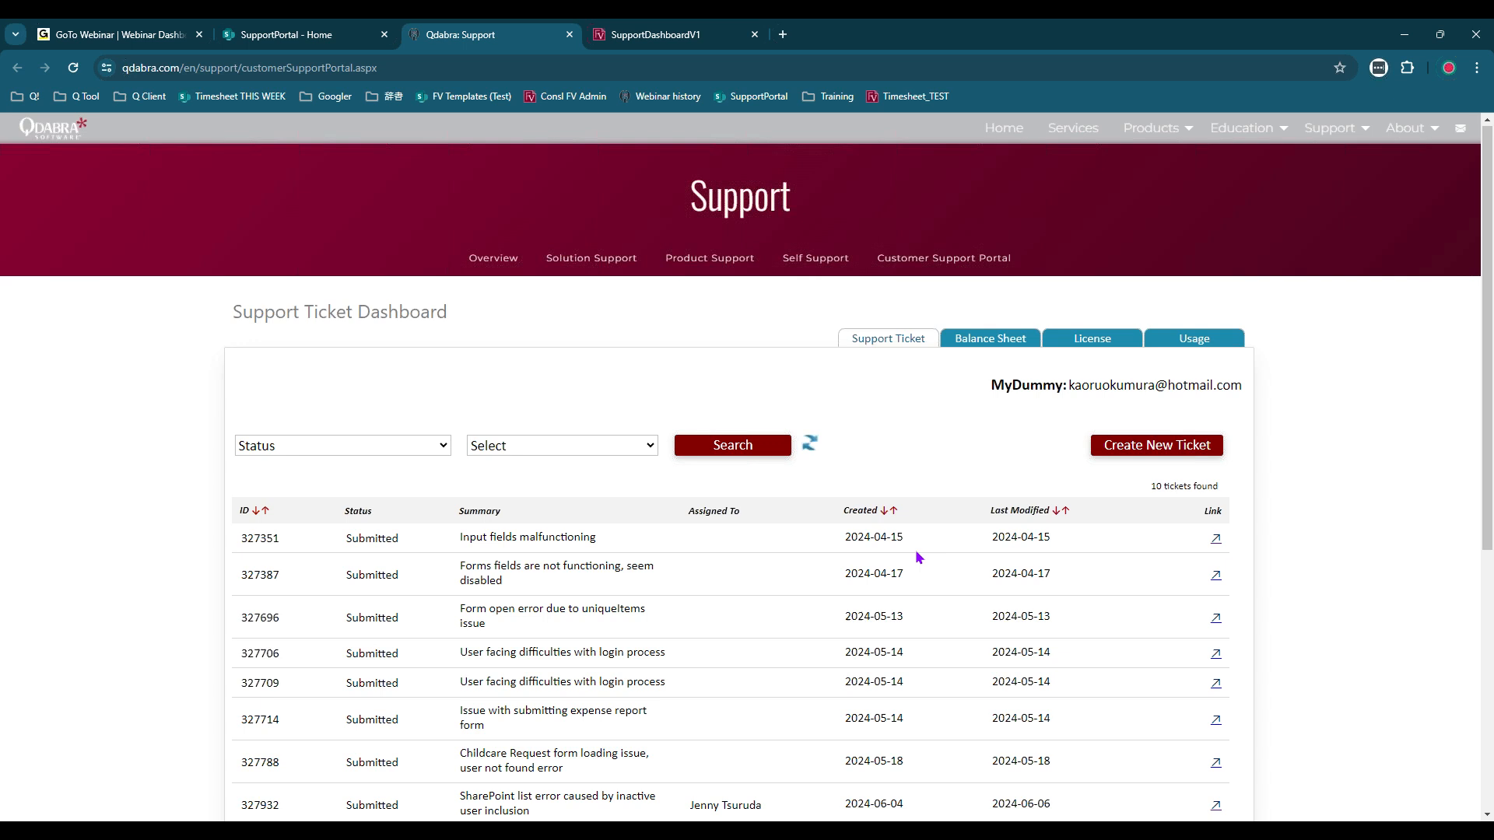
# - Open ticket 327932's details in a new tab, then return to the dashboard's Balance Sheet view
pyautogui.scroll(-3, 1038, 586)
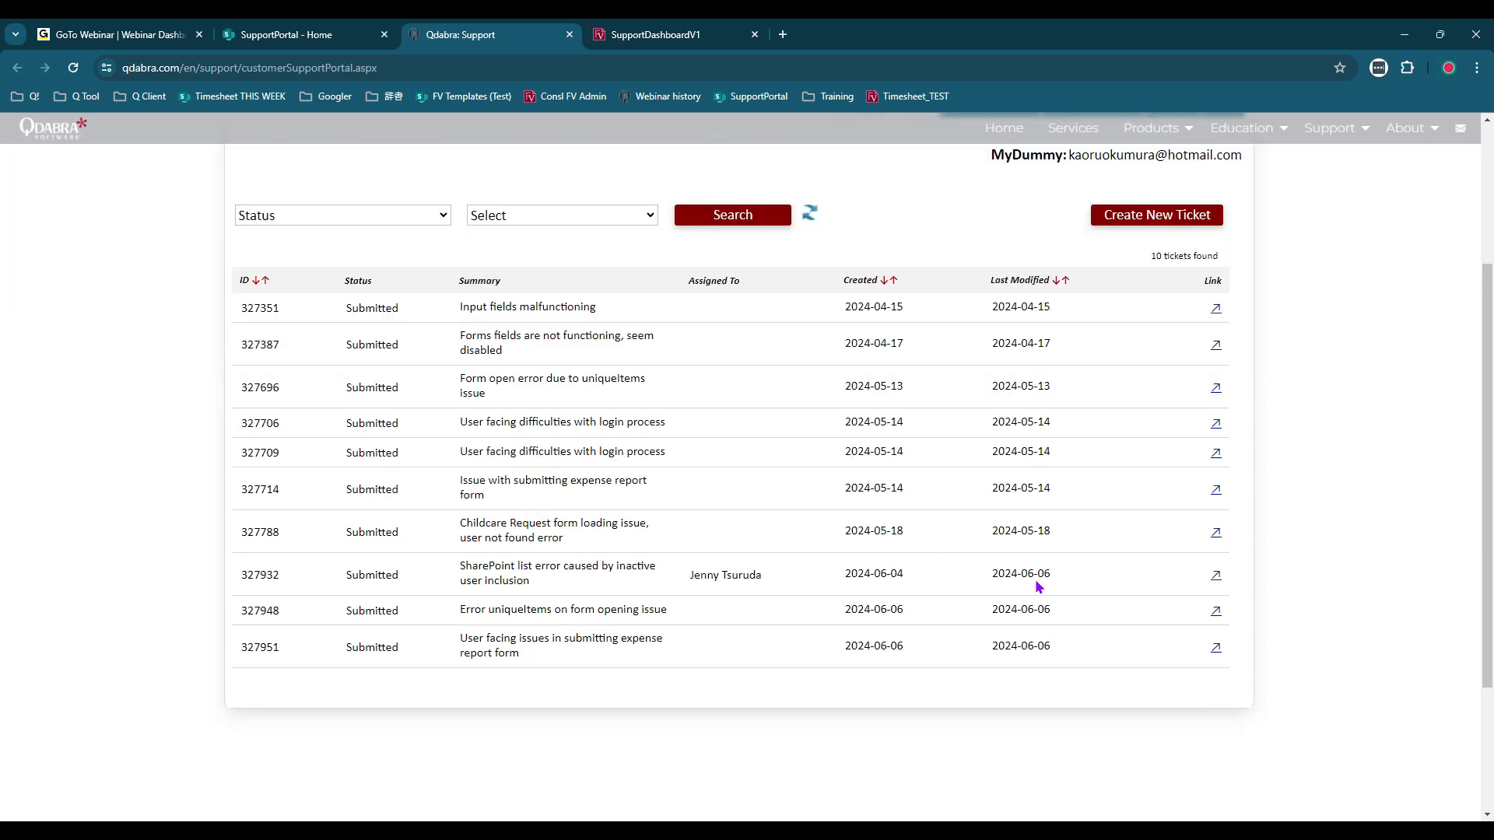
pyautogui.click(1217, 576)
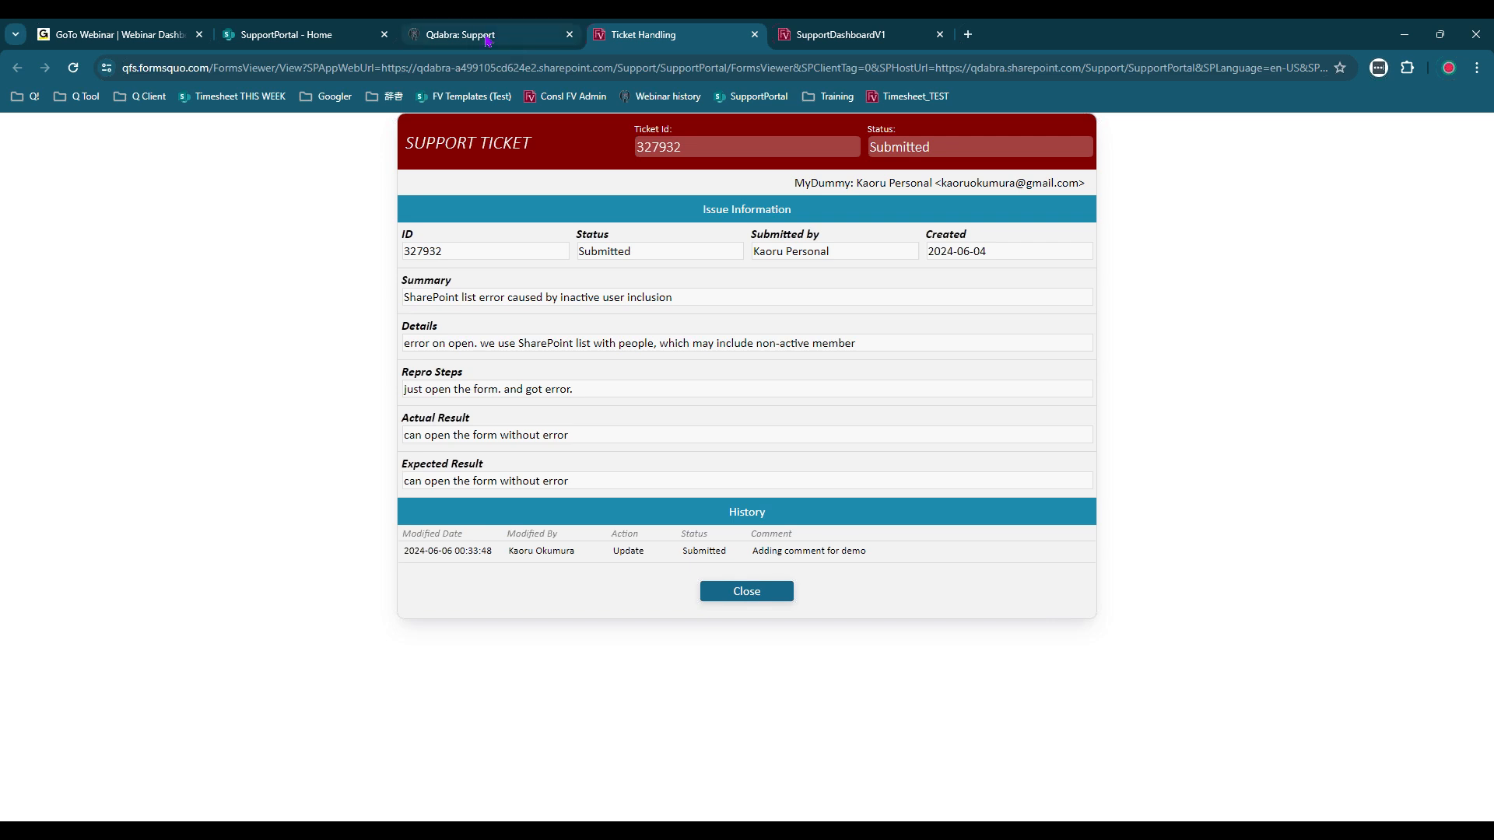
pyautogui.moveTo(491, 39)
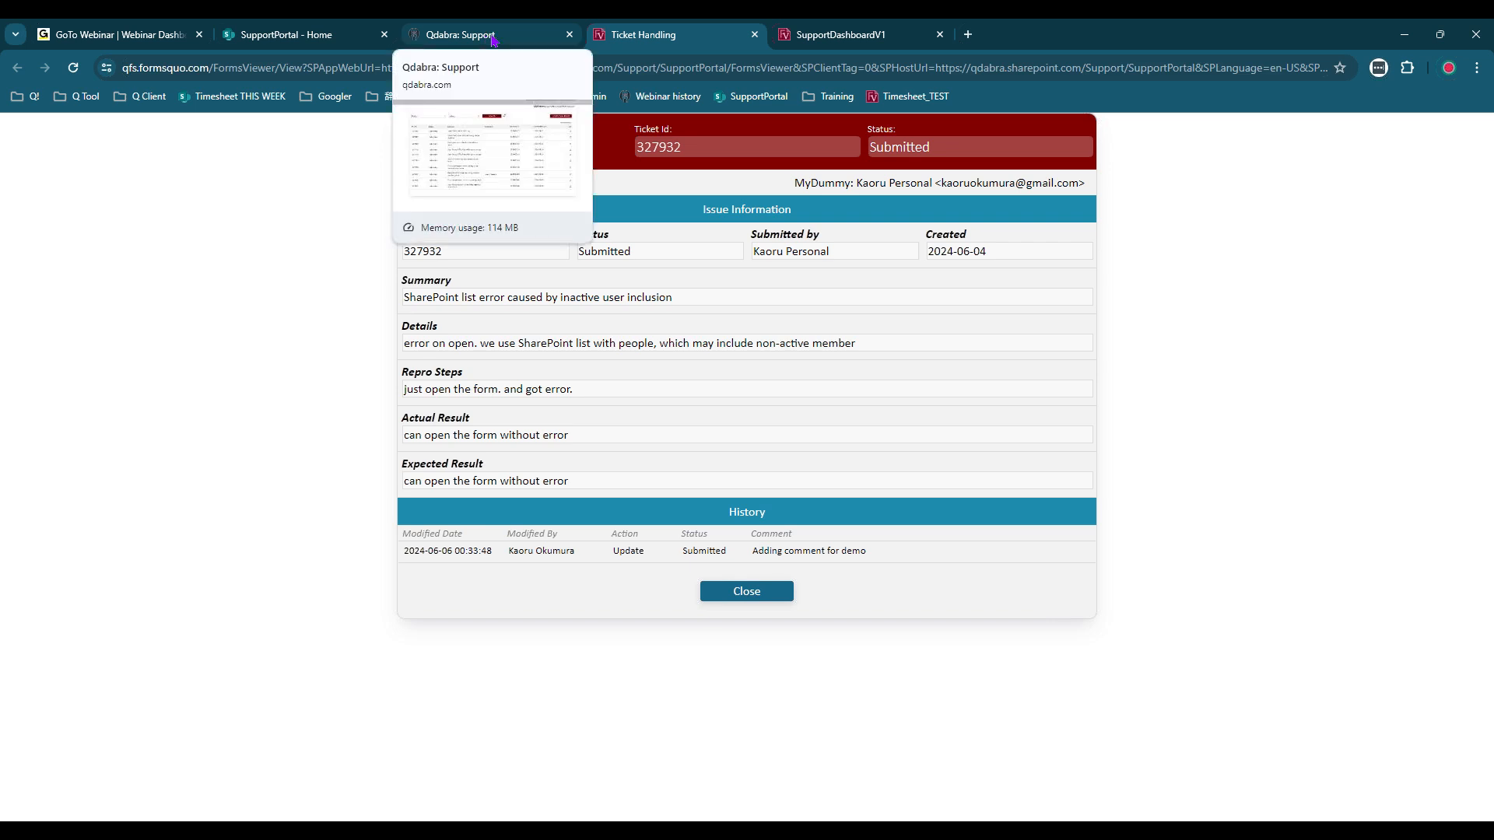
pyautogui.click(493, 39)
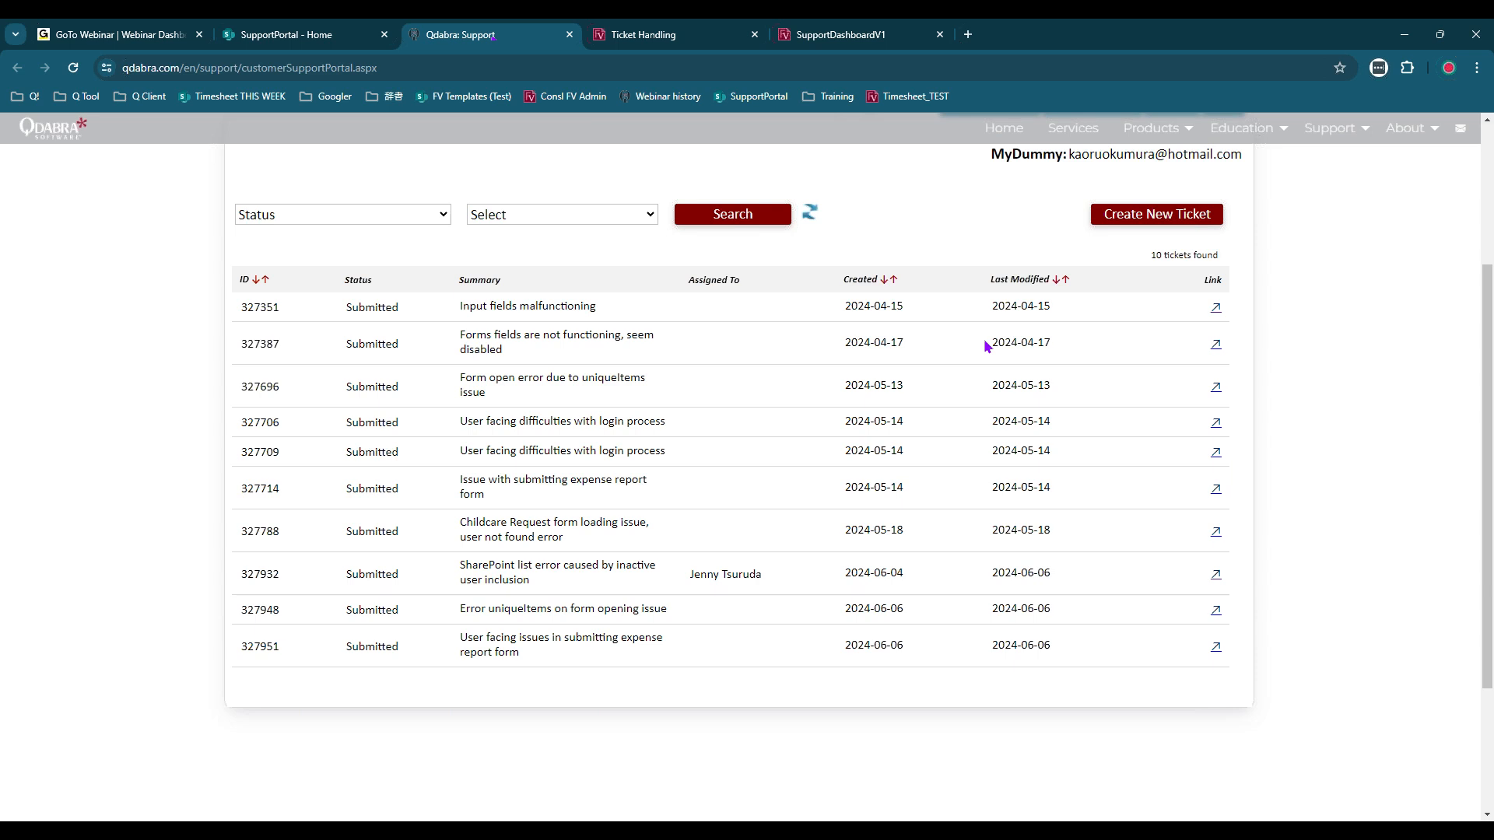
pyautogui.scroll(3, 986, 346)
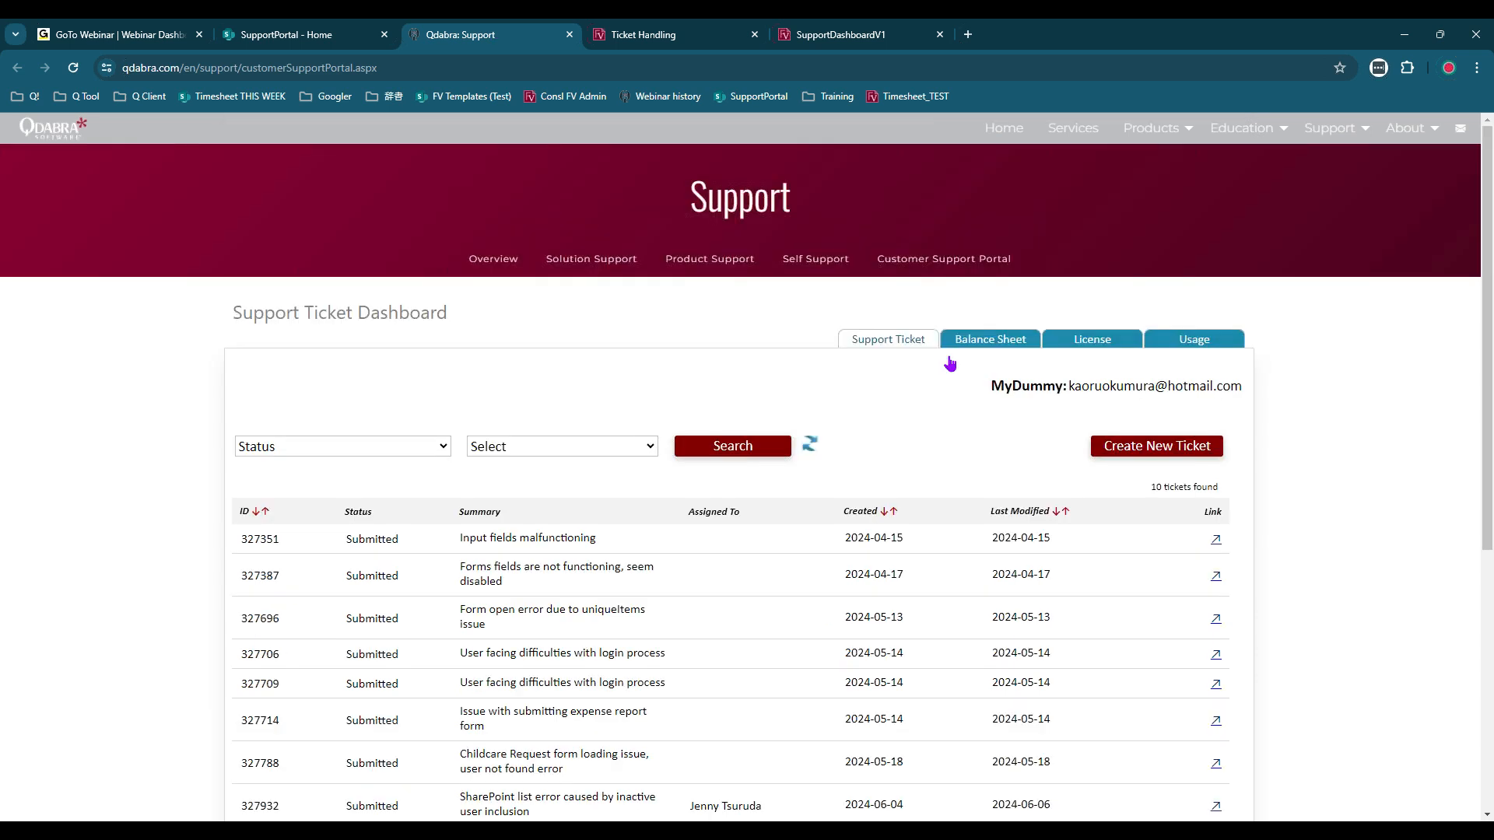
pyautogui.click(949, 356)
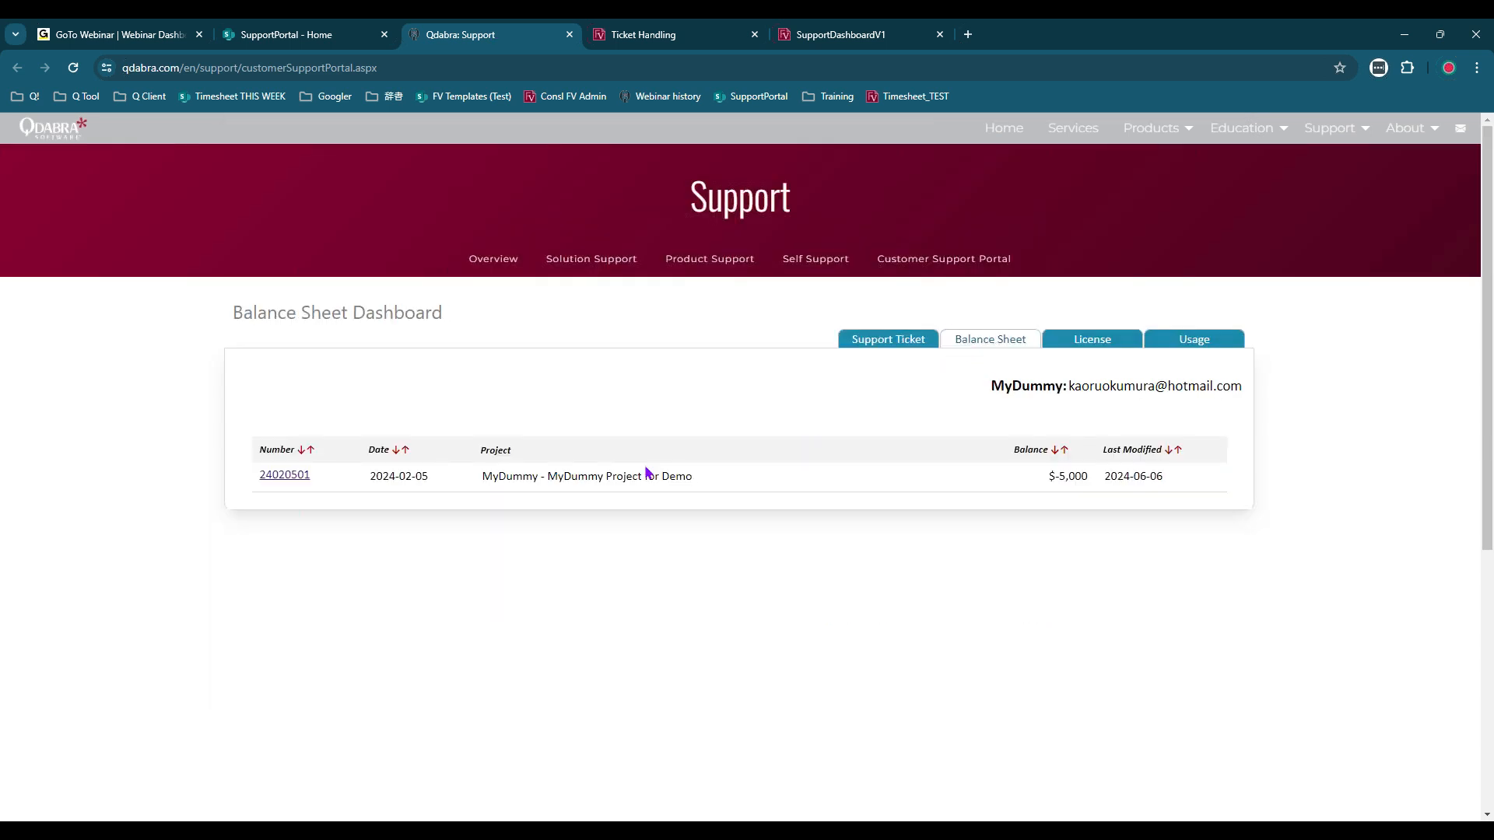
# - Open balance sheet 24020501 in its own tab and come back to the Balance Sheet Dashboard
pyautogui.click(280, 481)
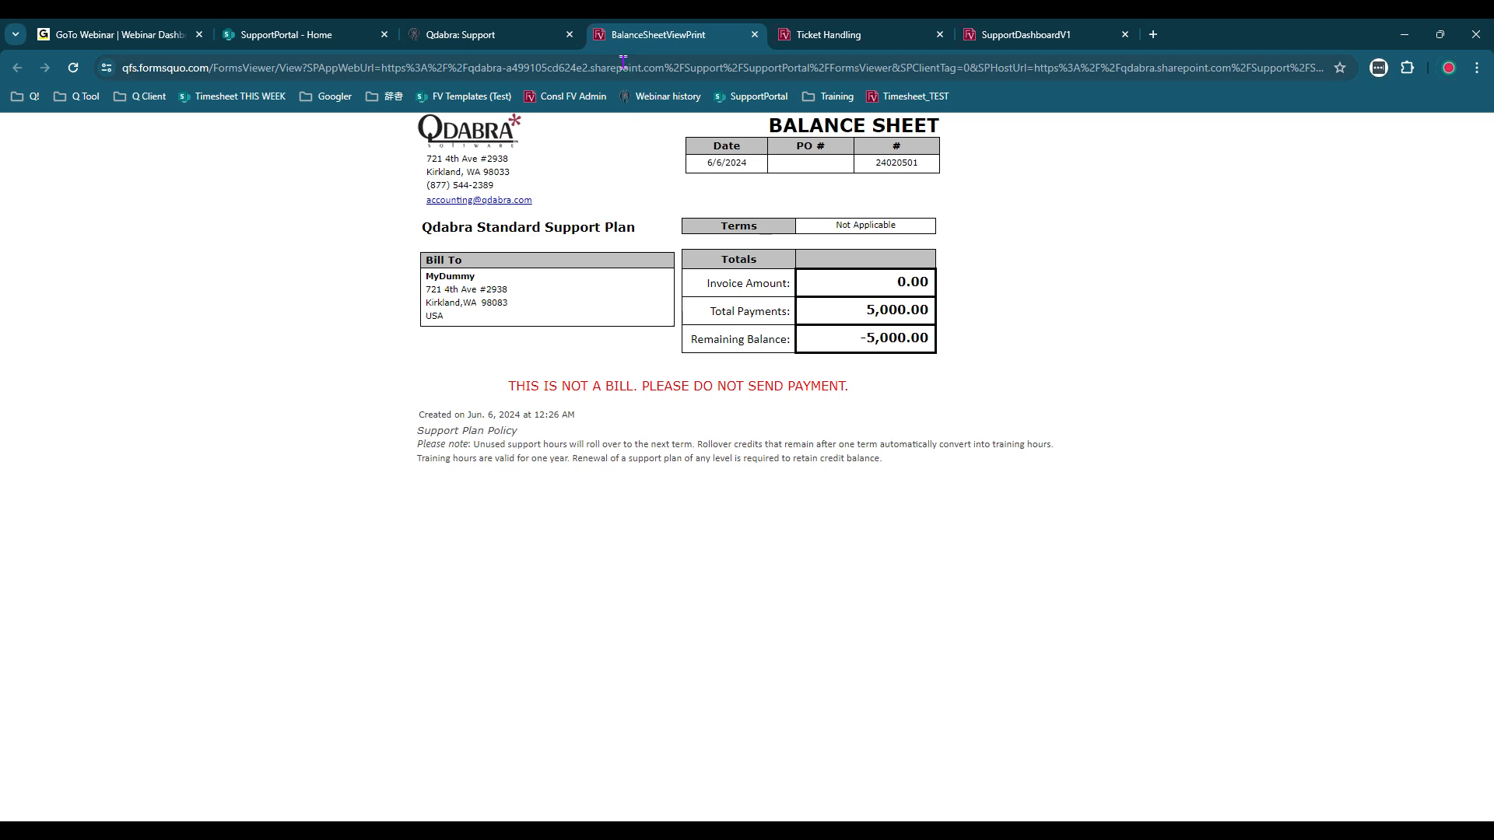
pyautogui.click(499, 39)
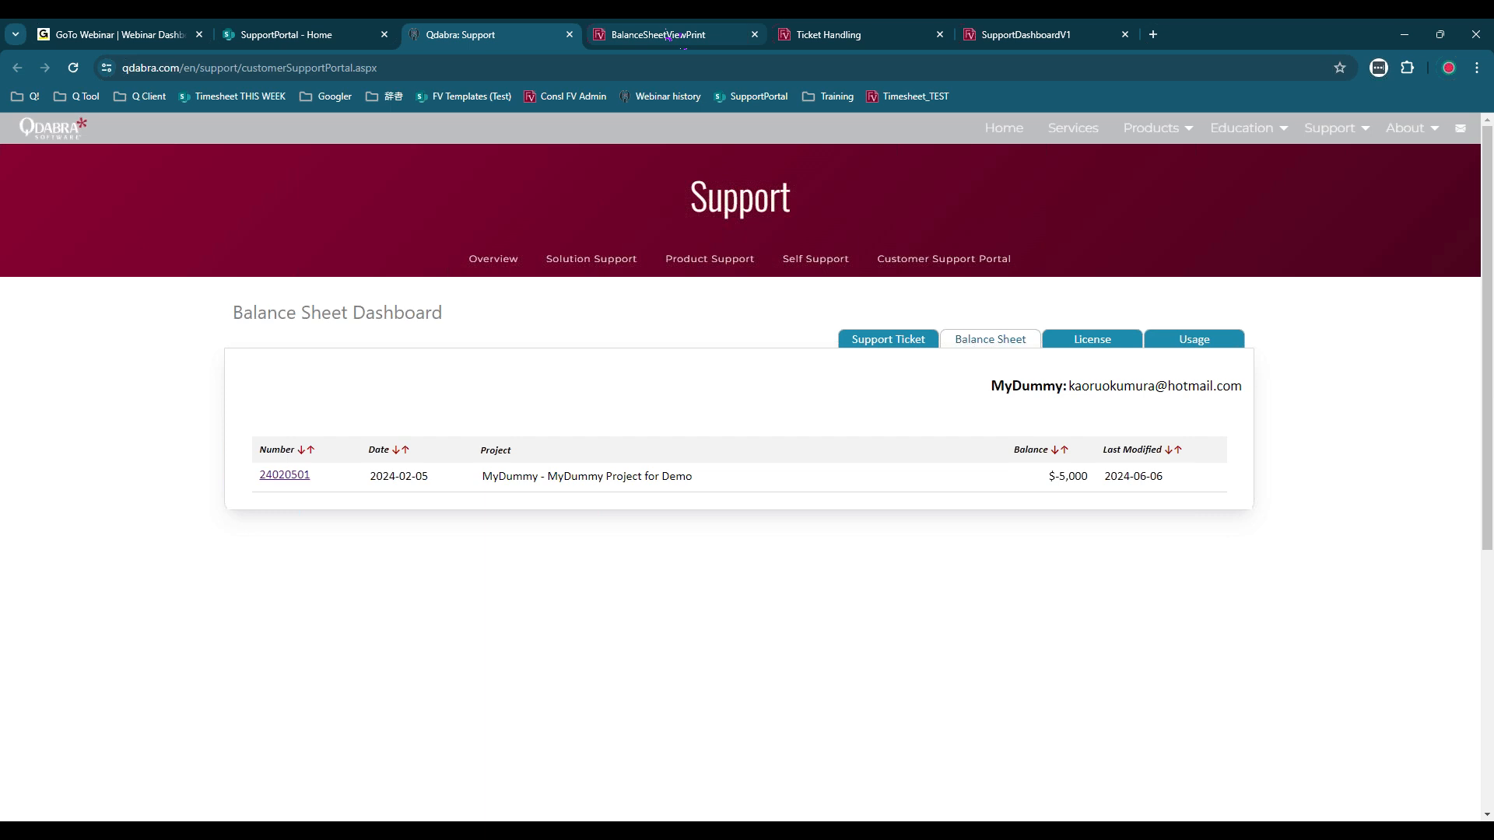
# - Check the empty License Dashboard, then return to balance sheet 24020501's print view showing -5,000.00
pyautogui.click(675, 36)
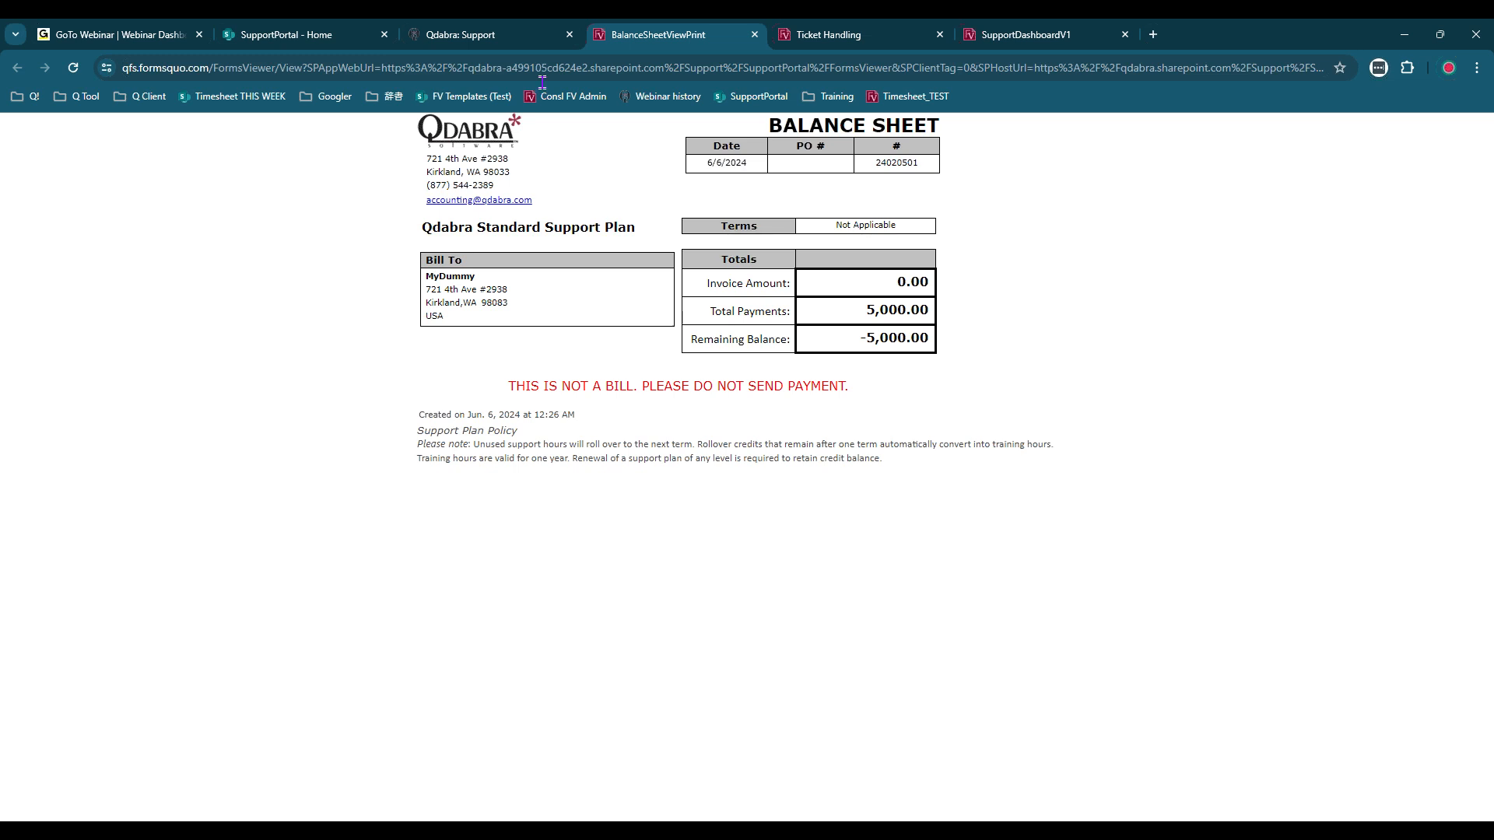
pyautogui.click(515, 44)
pyautogui.click(1088, 341)
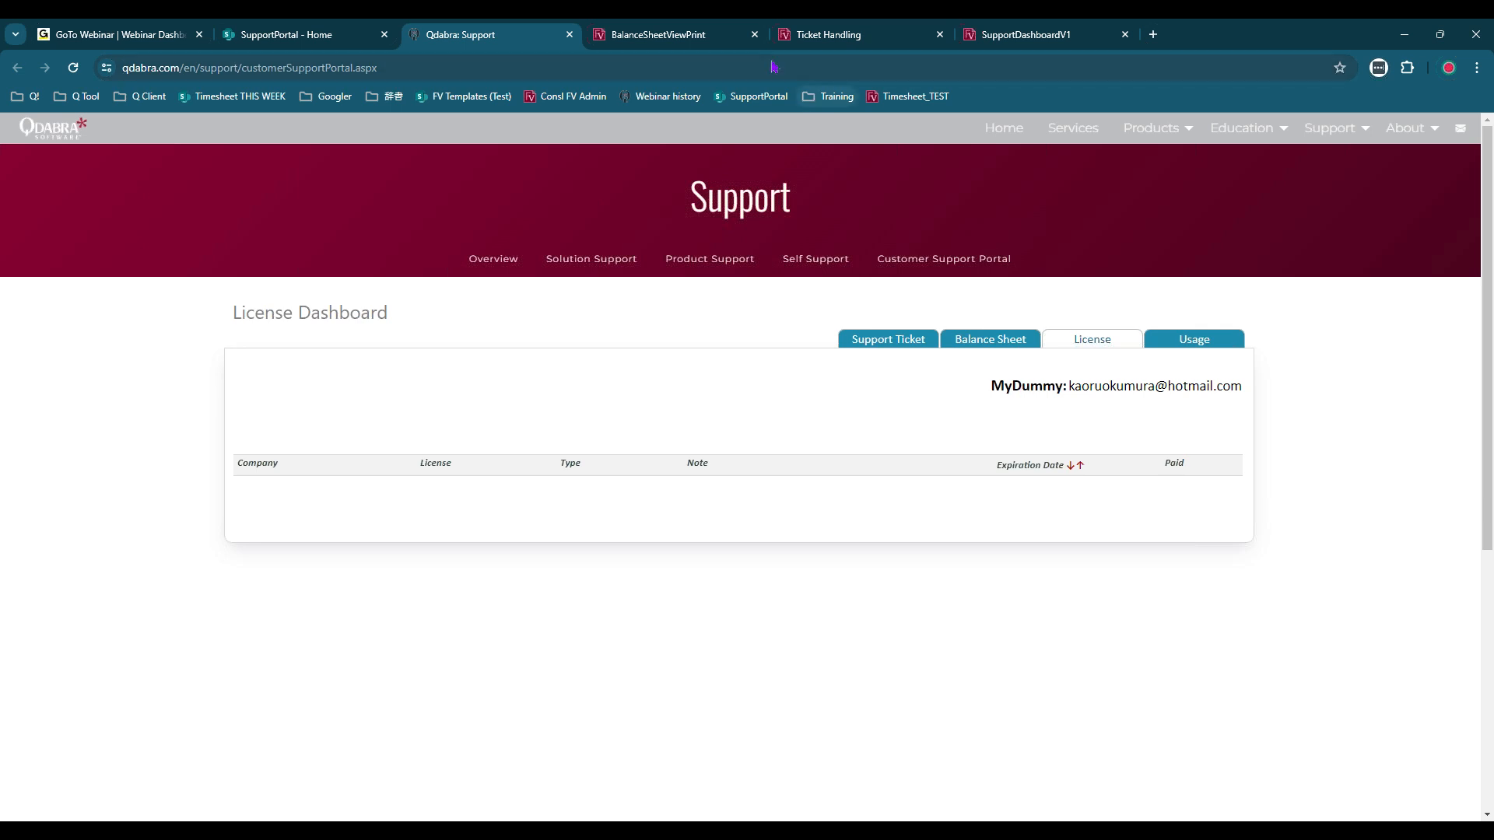
pyautogui.click(684, 41)
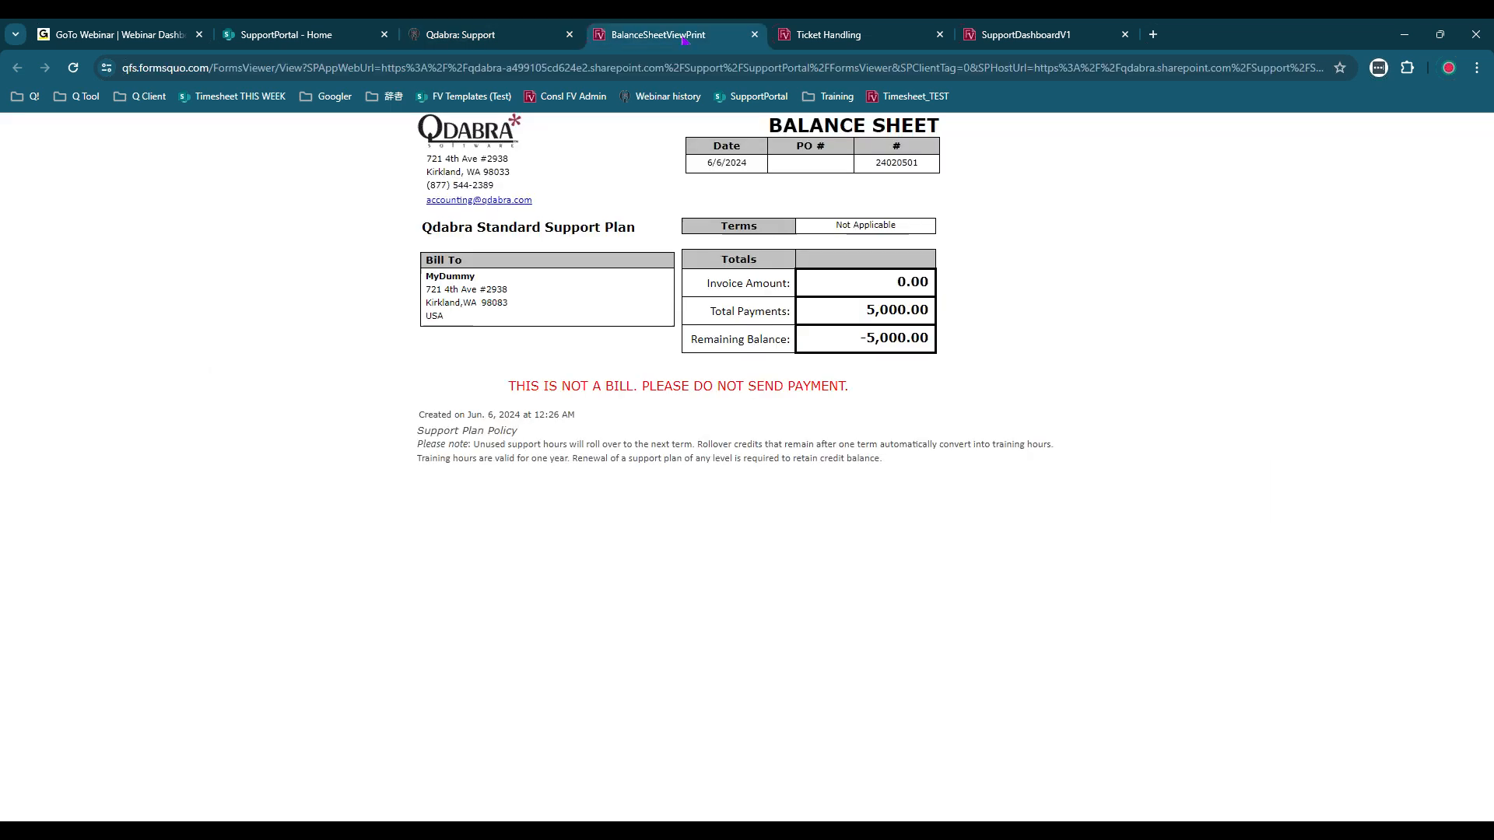
# - Load Canyon Ranch's usage from the staff dashboard: 1,919 last month, 48% of 4,000 allowed
pyautogui.click(856, 36)
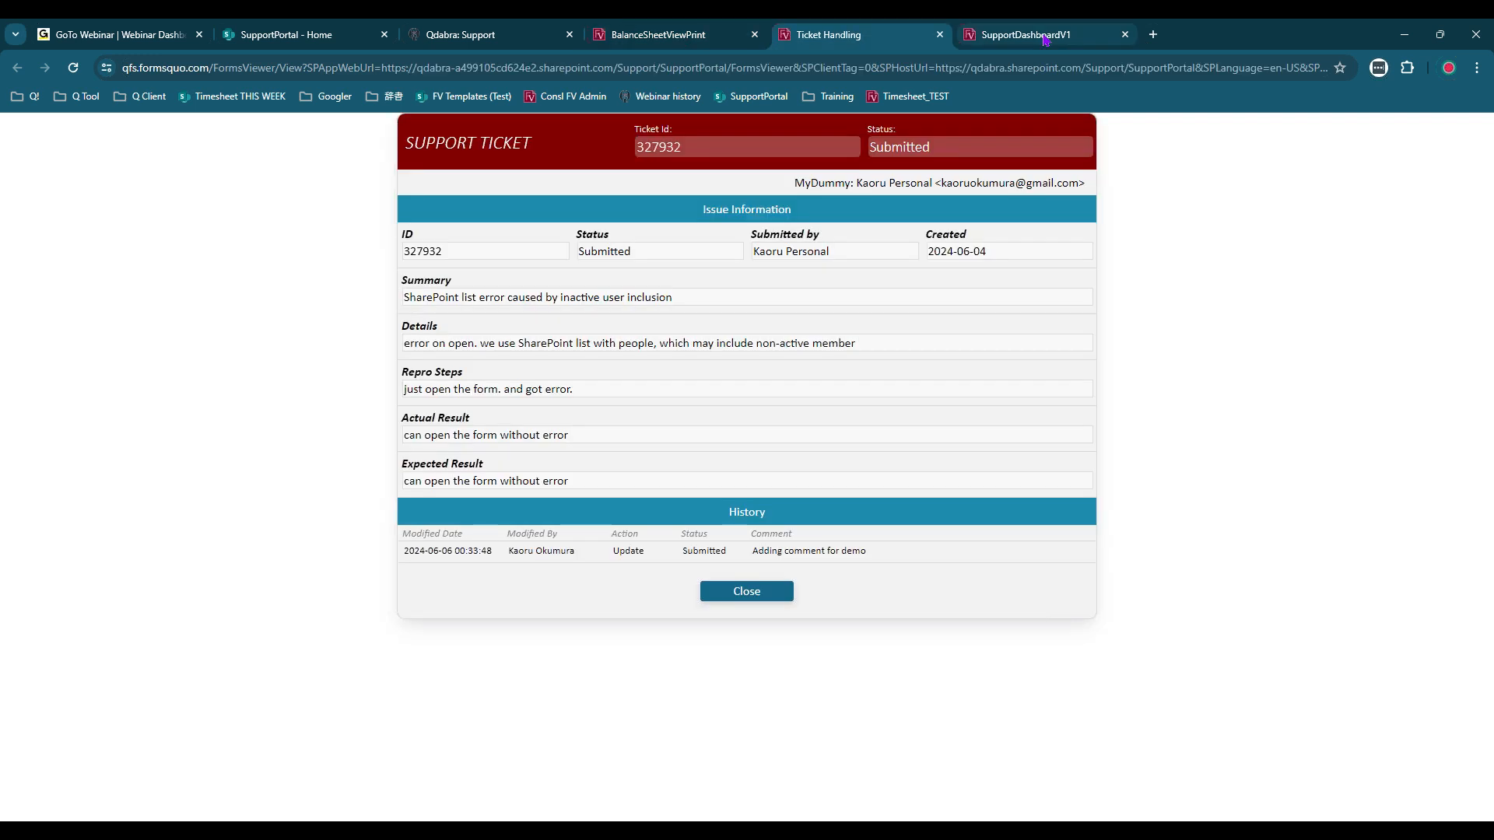
pyautogui.click(1046, 40)
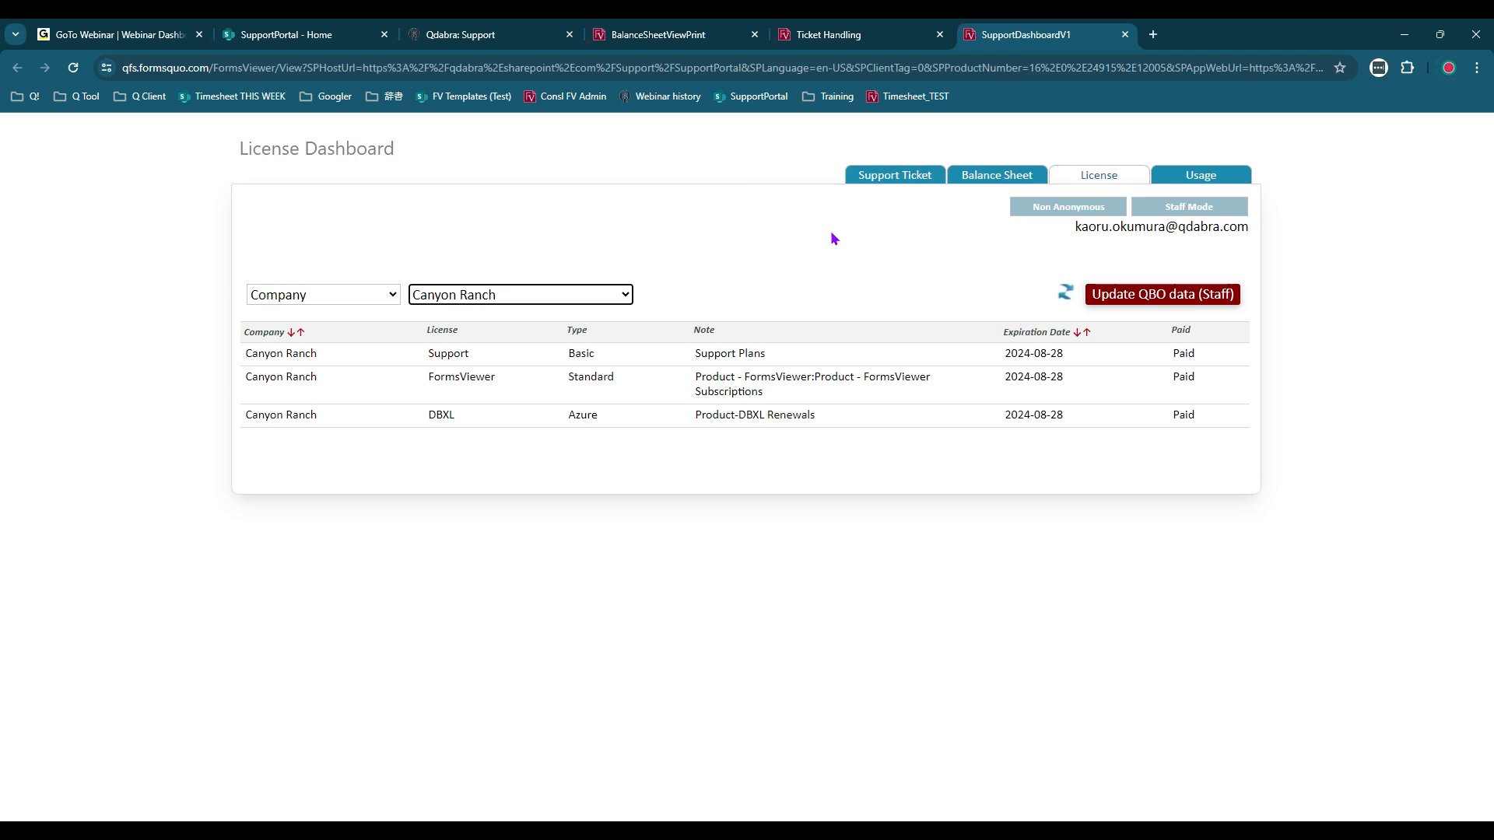
pyautogui.click(1202, 179)
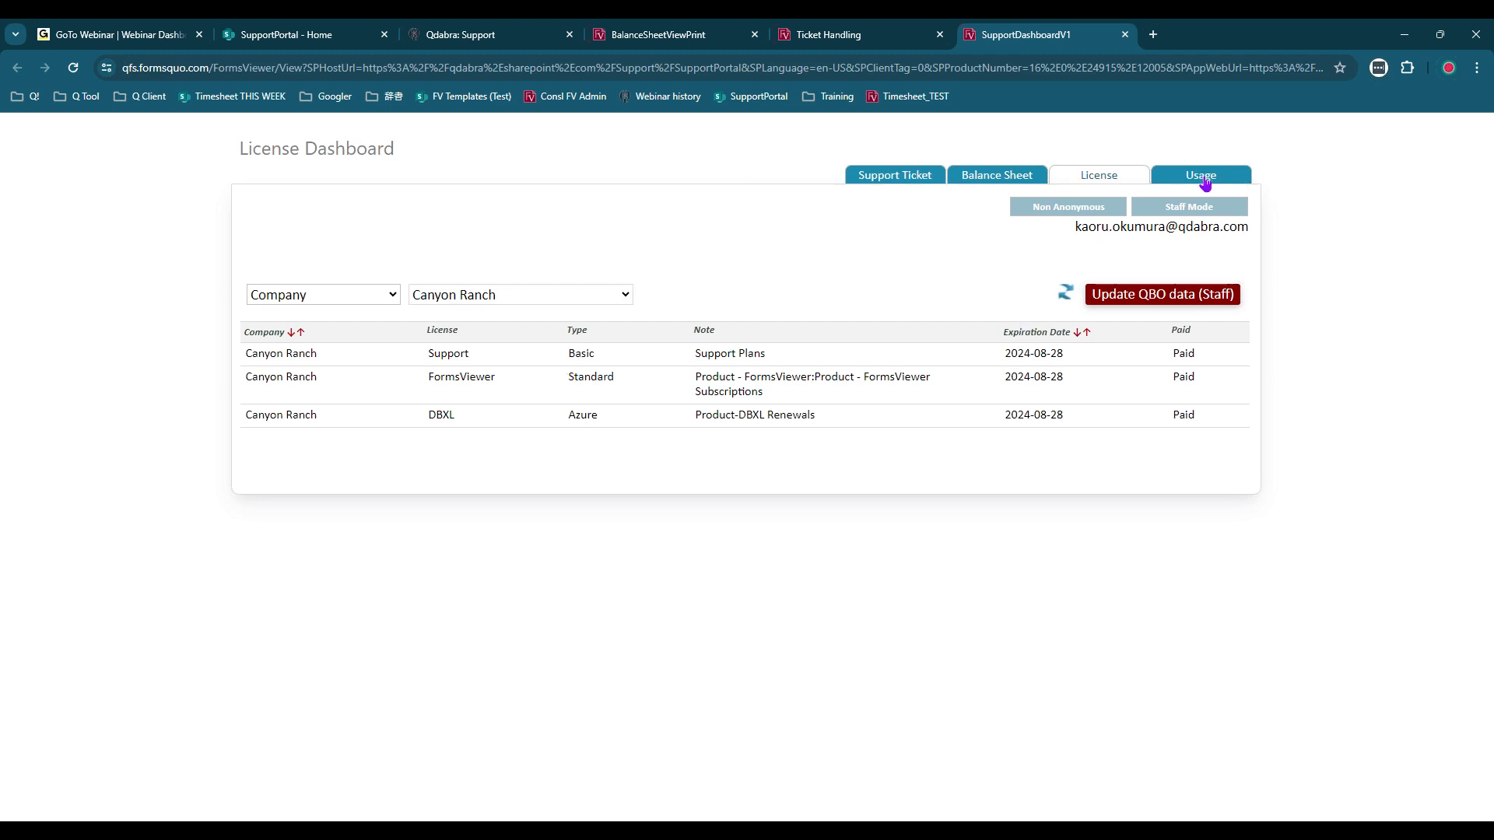
pyautogui.click(623, 292)
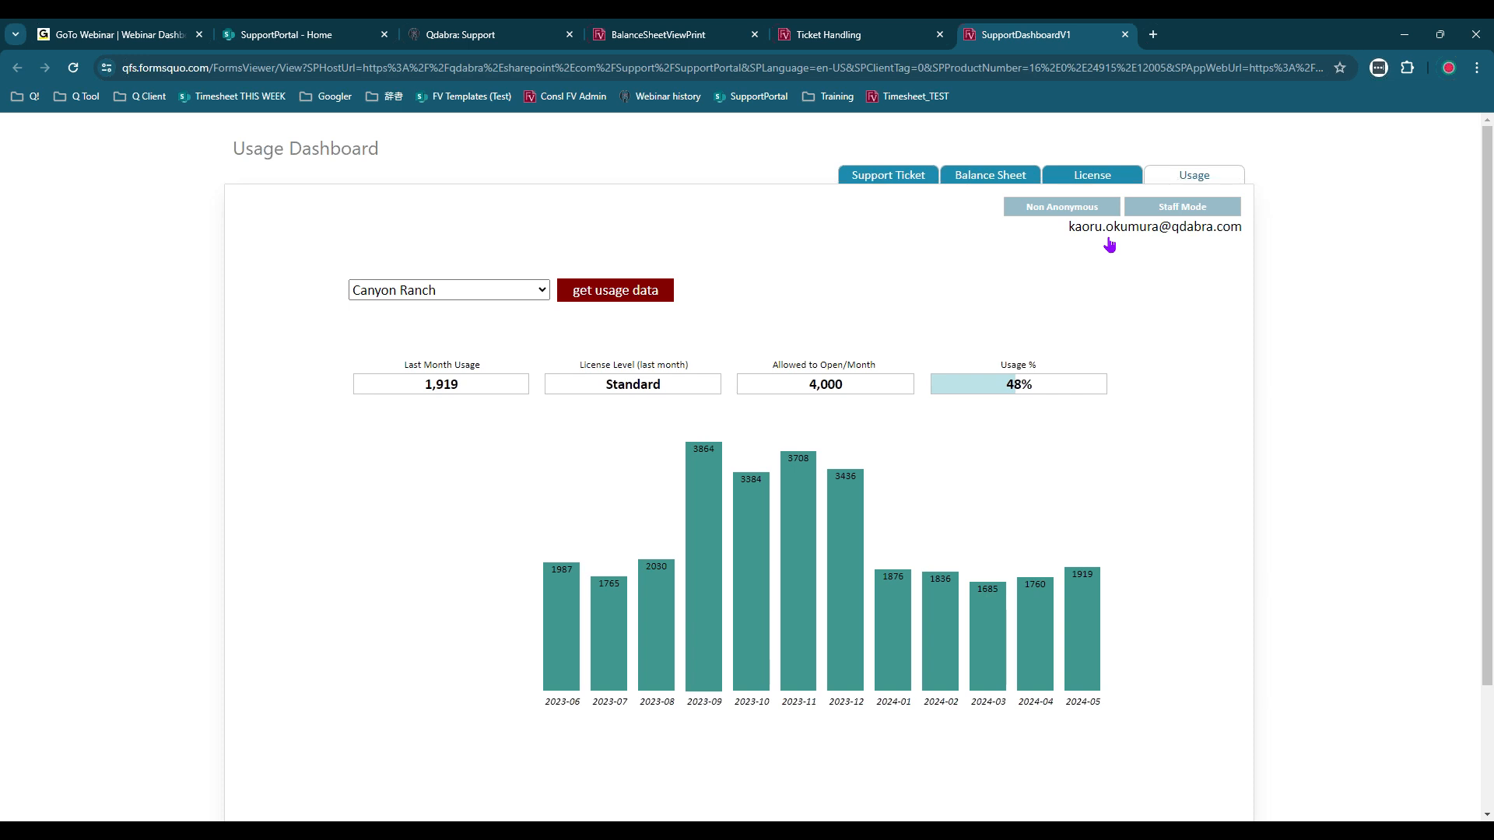
# - Advance the PowerPoint slide show to slide 7, 'Q-Authenticator Initialization', then restore the browser
pyautogui.click(1405, 38)
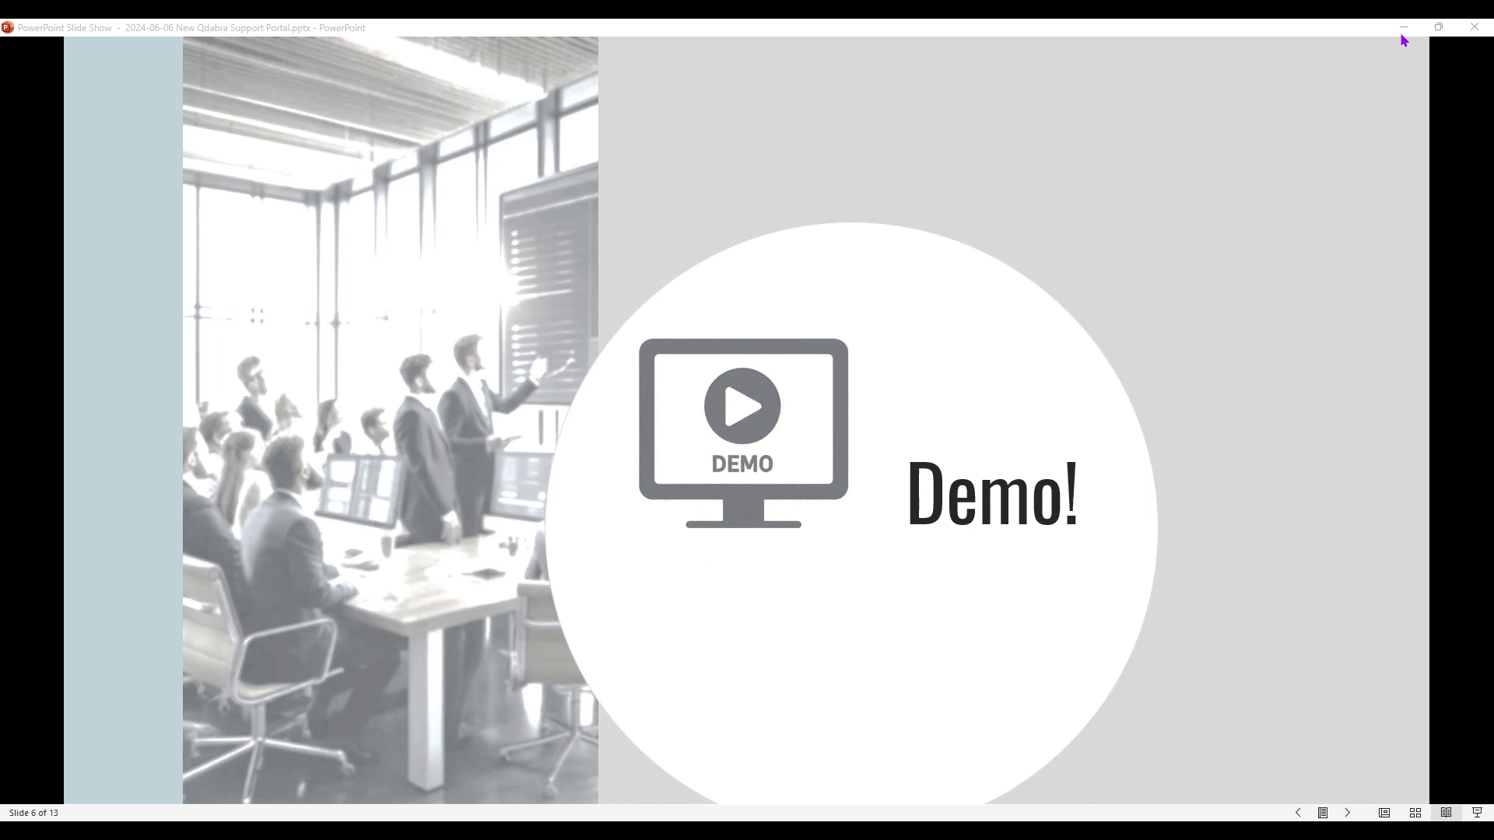
pyautogui.click(1405, 39)
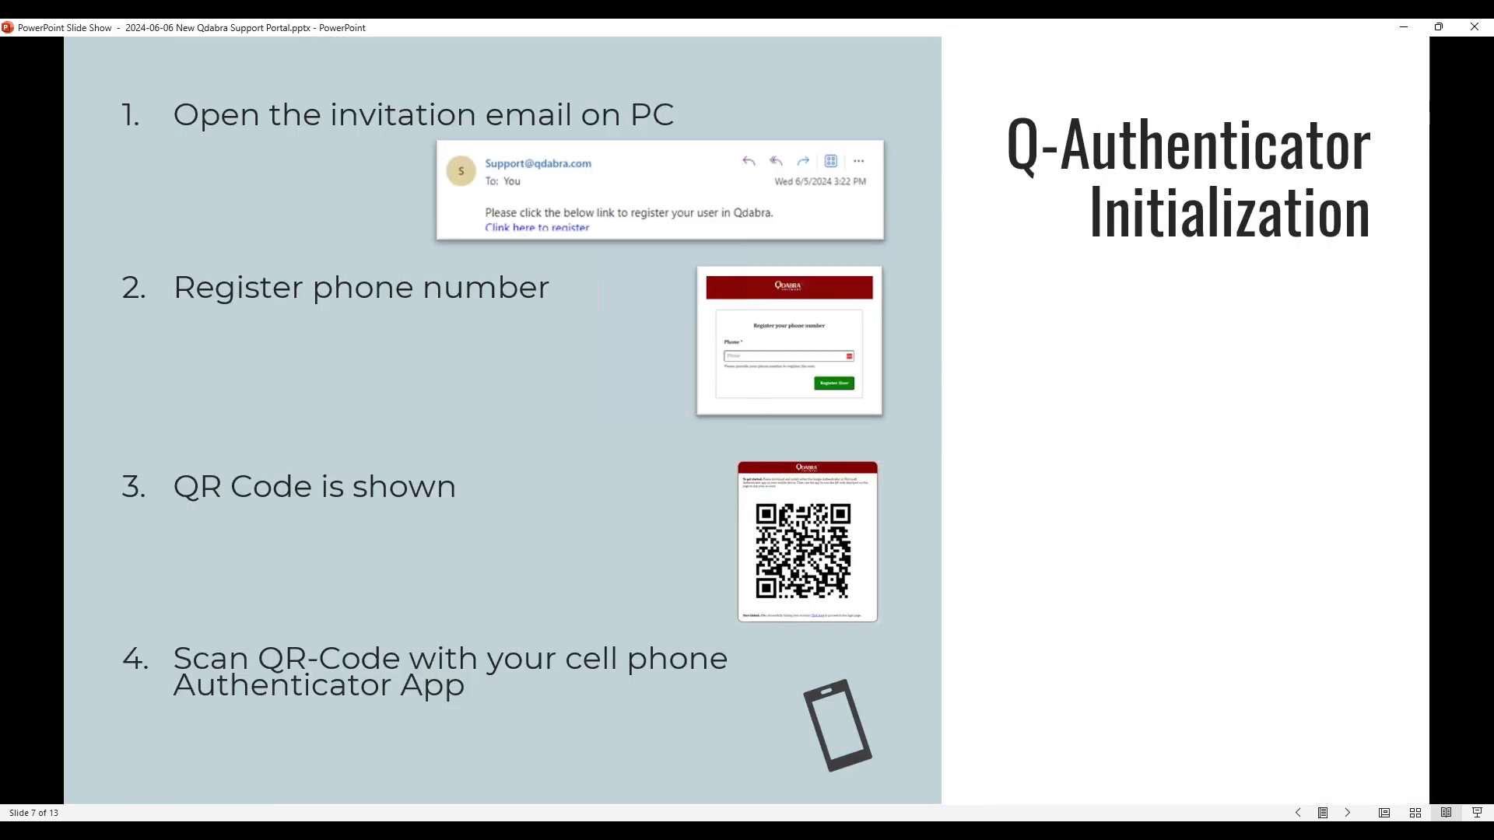
pyautogui.moveTo(834, 730)
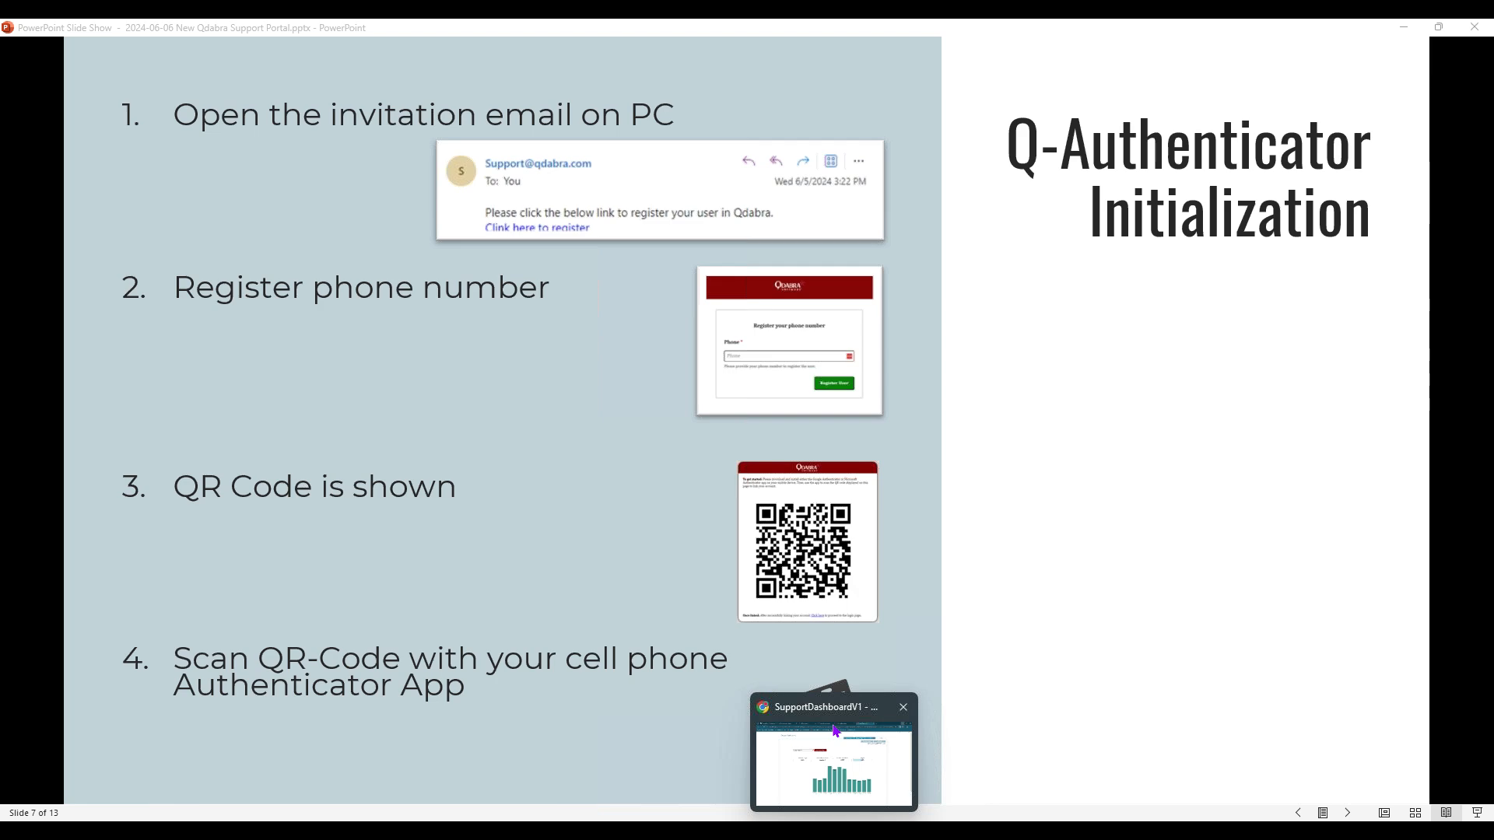
pyautogui.click(834, 730)
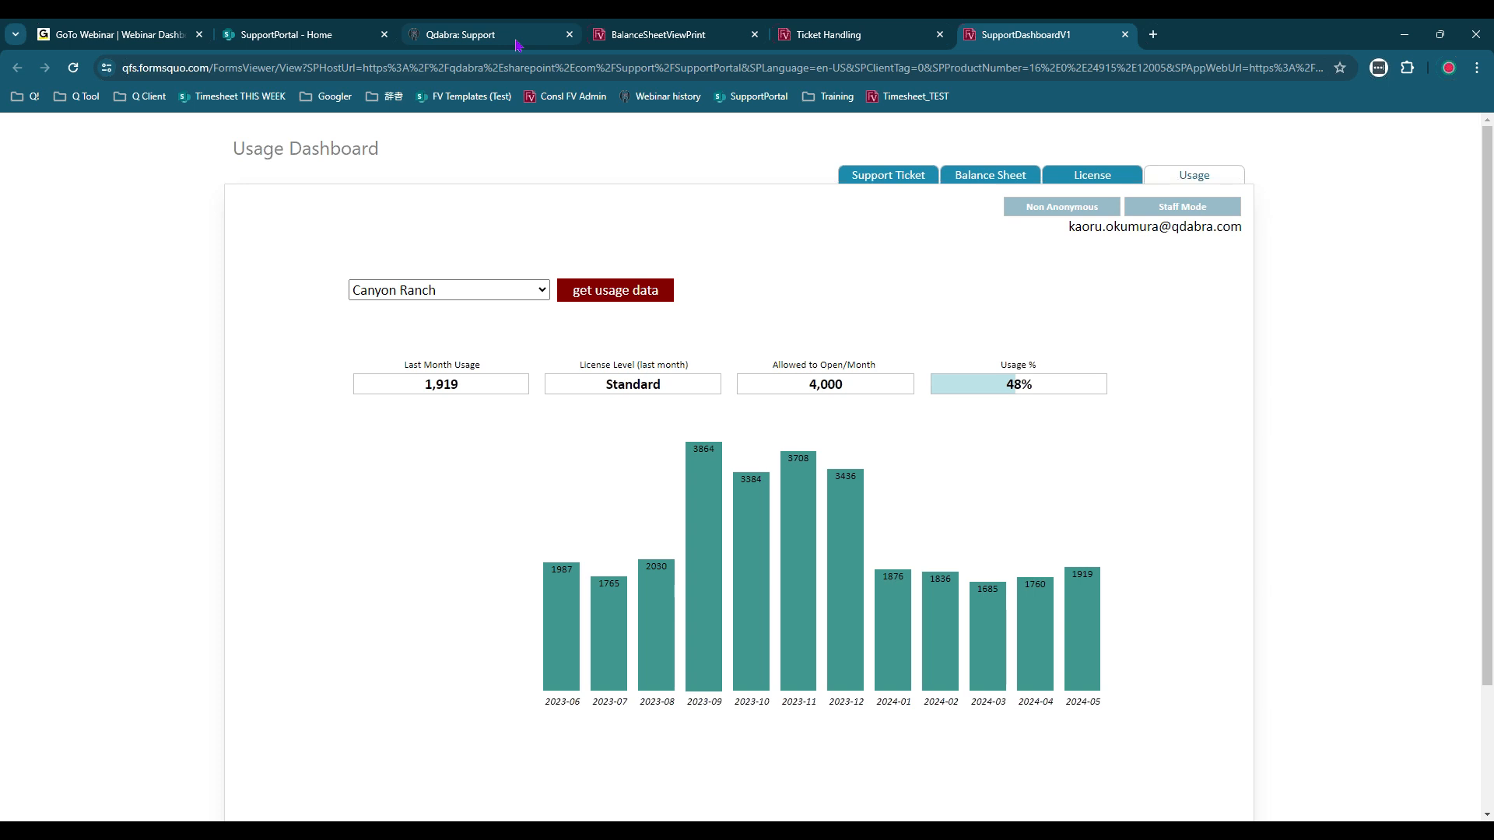
# - Return to the Qdabra: Support tab and create a new ticket, opening a blank Support Ticket form
pyautogui.click(628, 43)
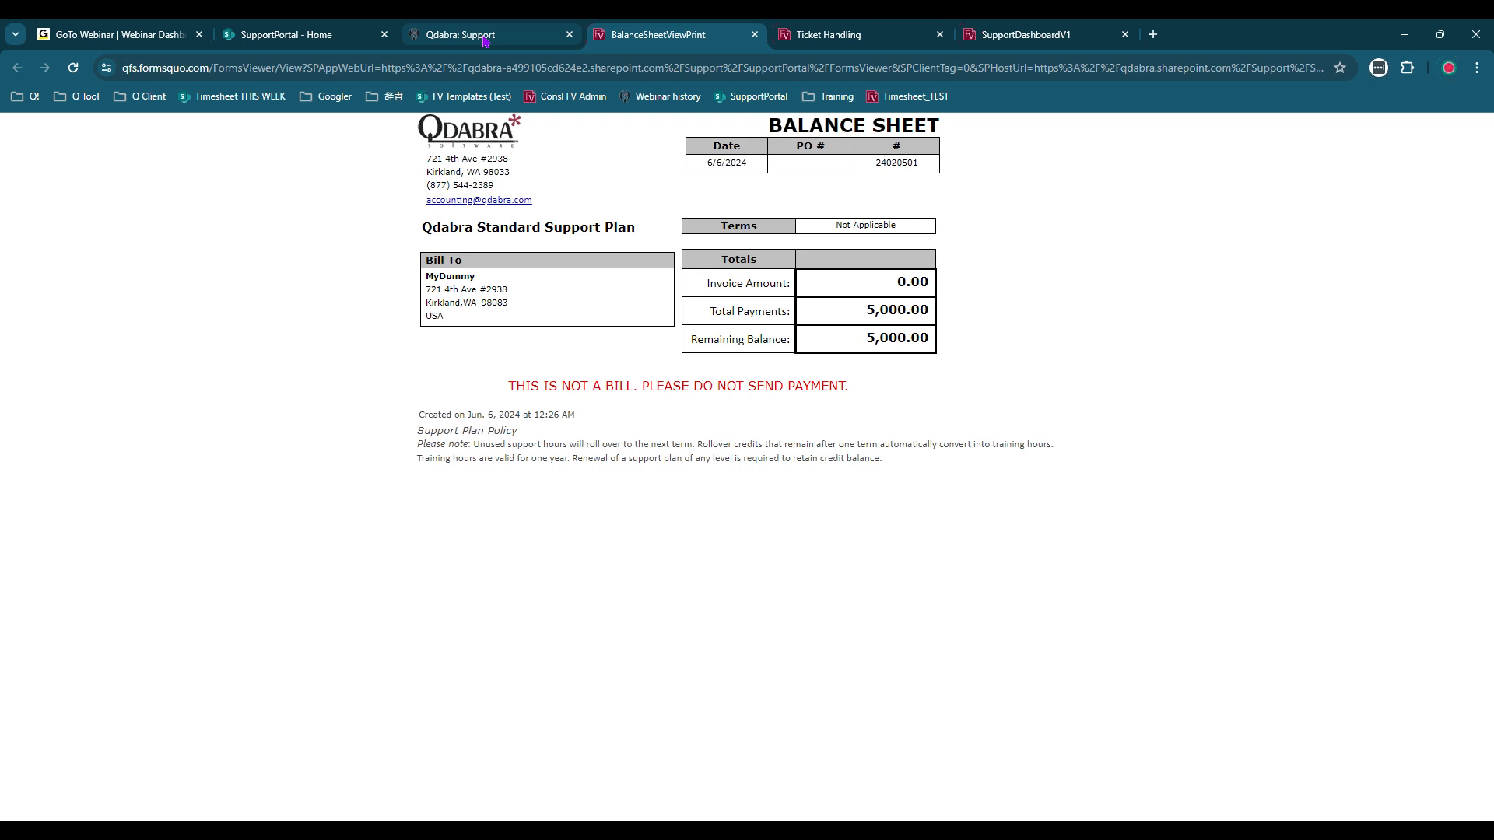
pyautogui.click(484, 39)
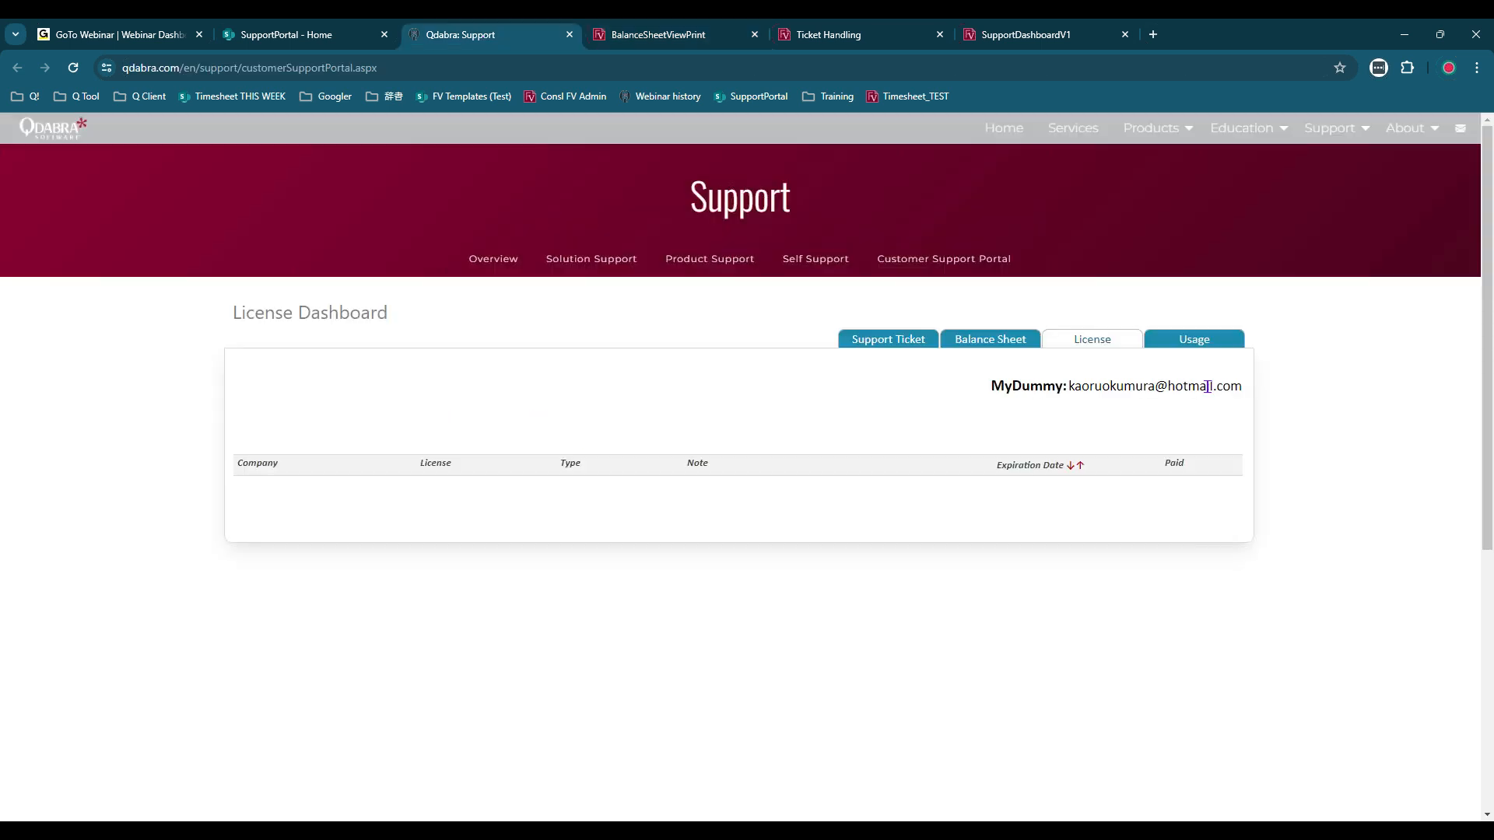
pyautogui.click(1162, 448)
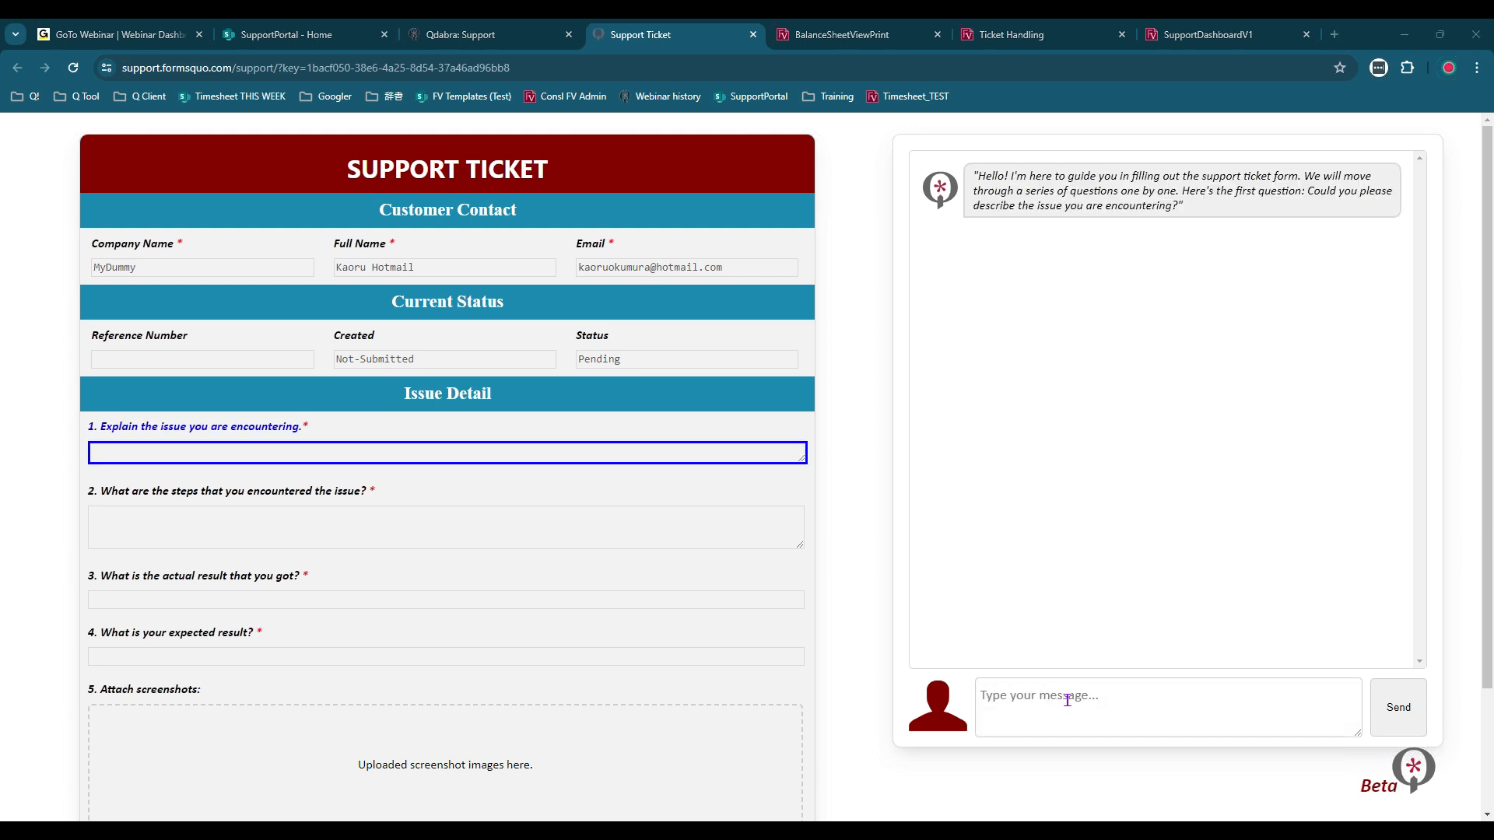
# - Place the cursor in the ticket chat box, then switch back to the 10-ticket dashboard with Ctrl+Shift+Tab
pyautogui.click(1067, 700)
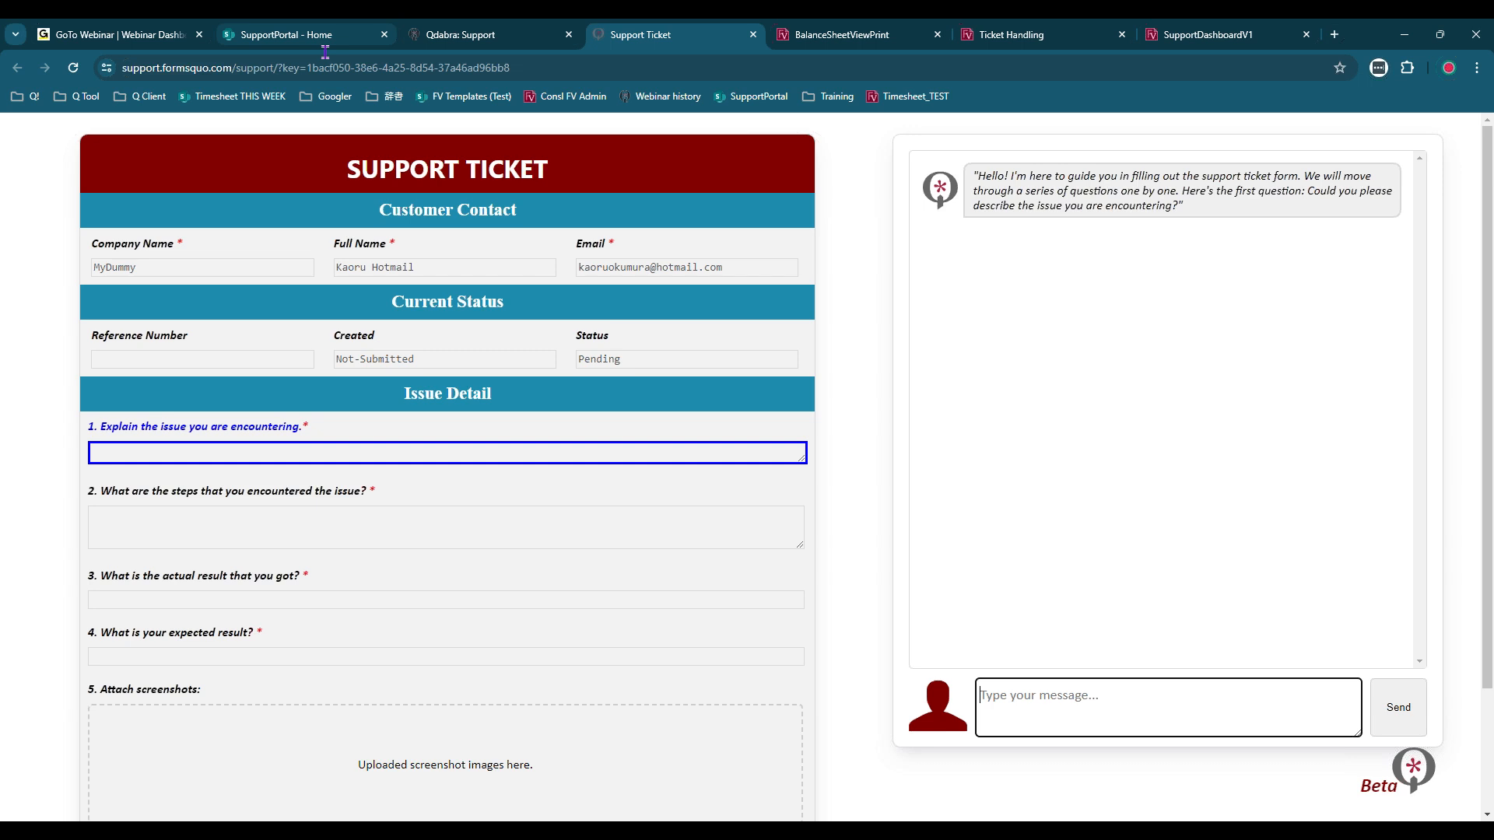
pyautogui.hotkey('ctrl', 'shift', 'Tab')
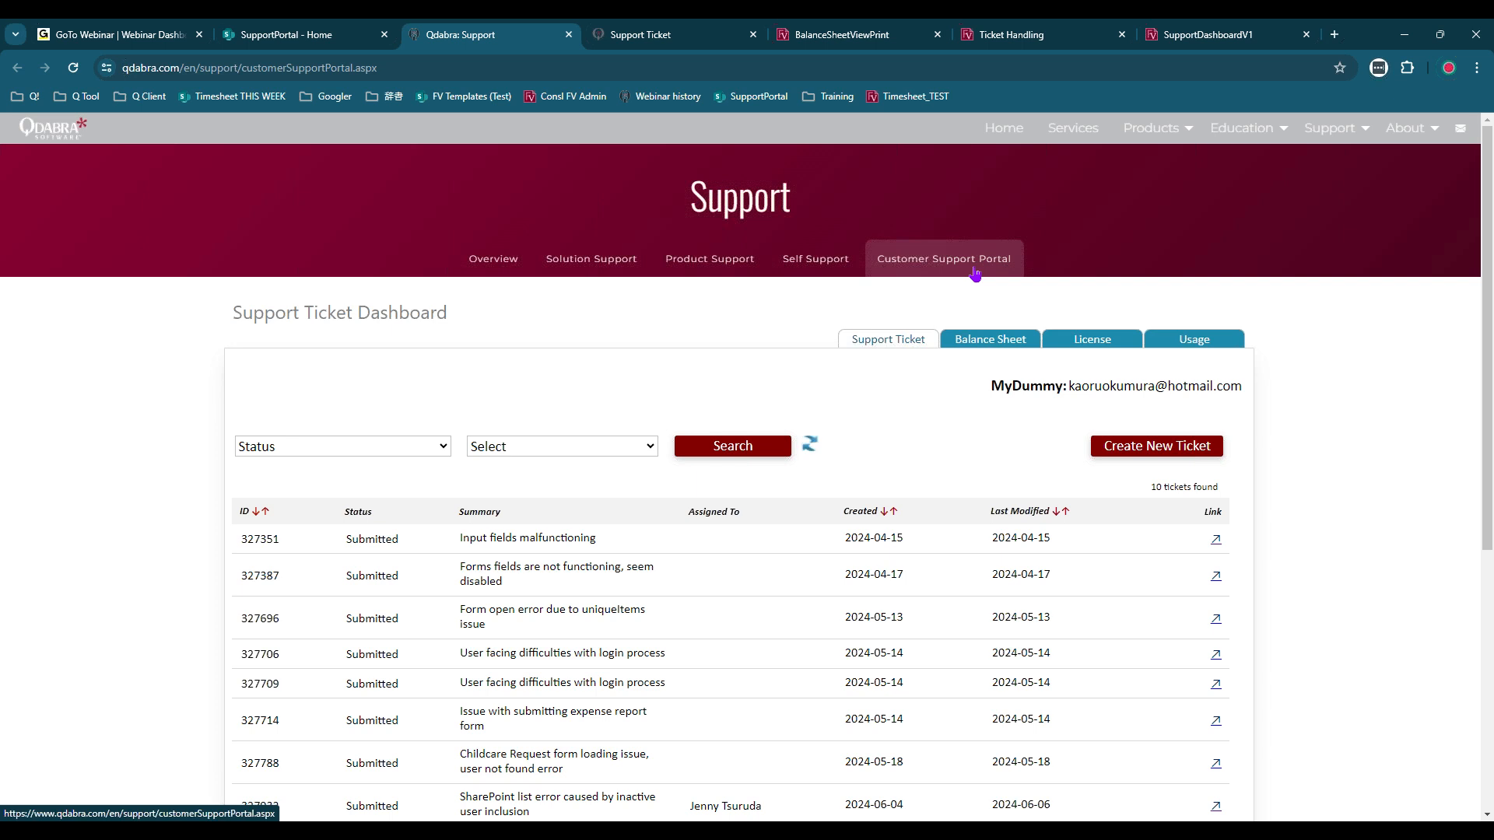
# - Create another new ticket from the dashboard and close the duplicate Support Ticket tab
pyautogui.click(1133, 456)
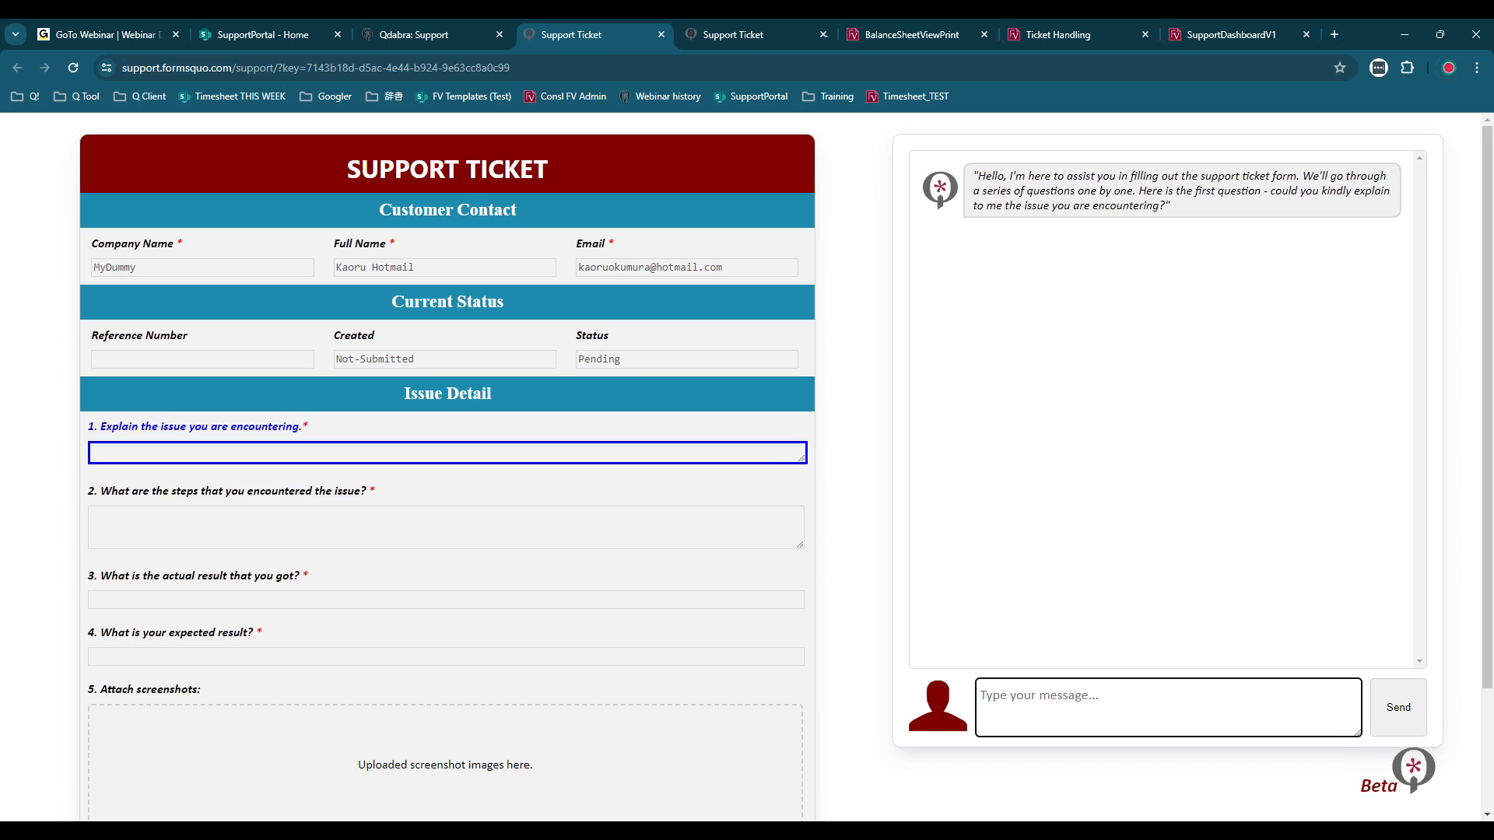
pyautogui.click(824, 35)
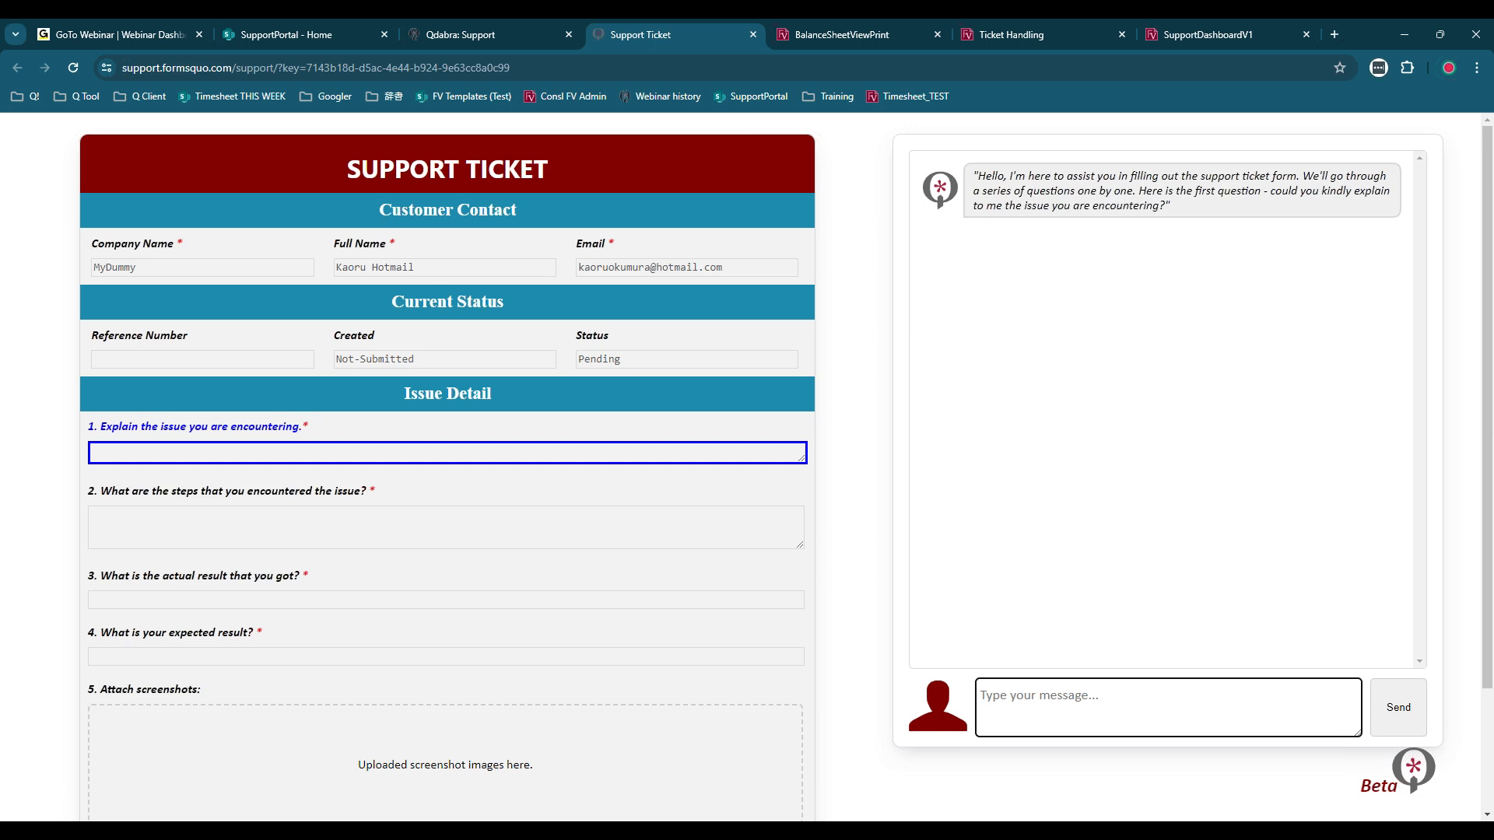
# - Paste and send the description of the "uniqueItems" error shown on form open
pyautogui.click(1164, 709)
pyautogui.write('error "uniqueItems" on form open')
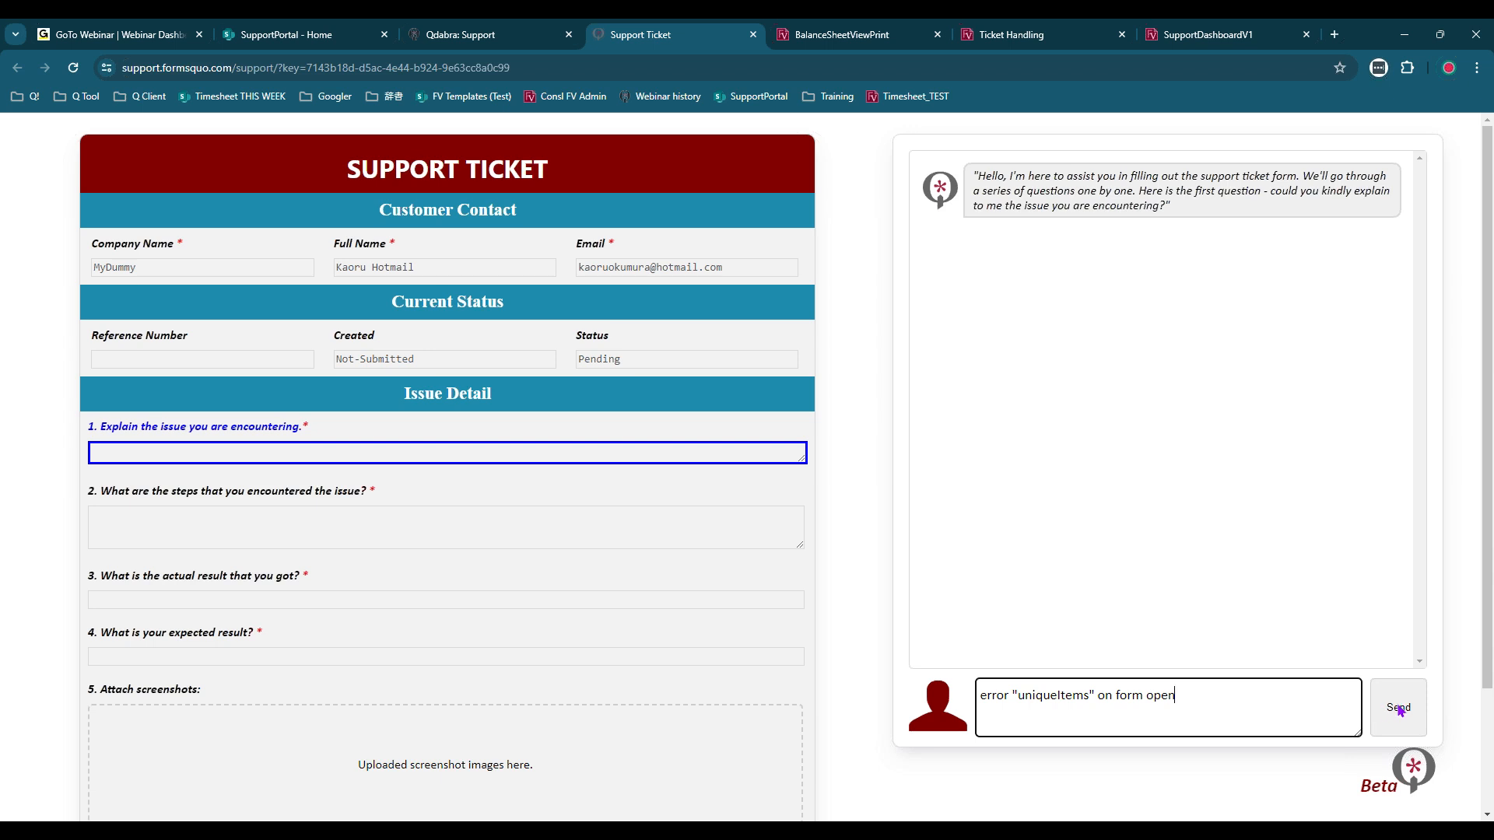
pyautogui.click(1396, 708)
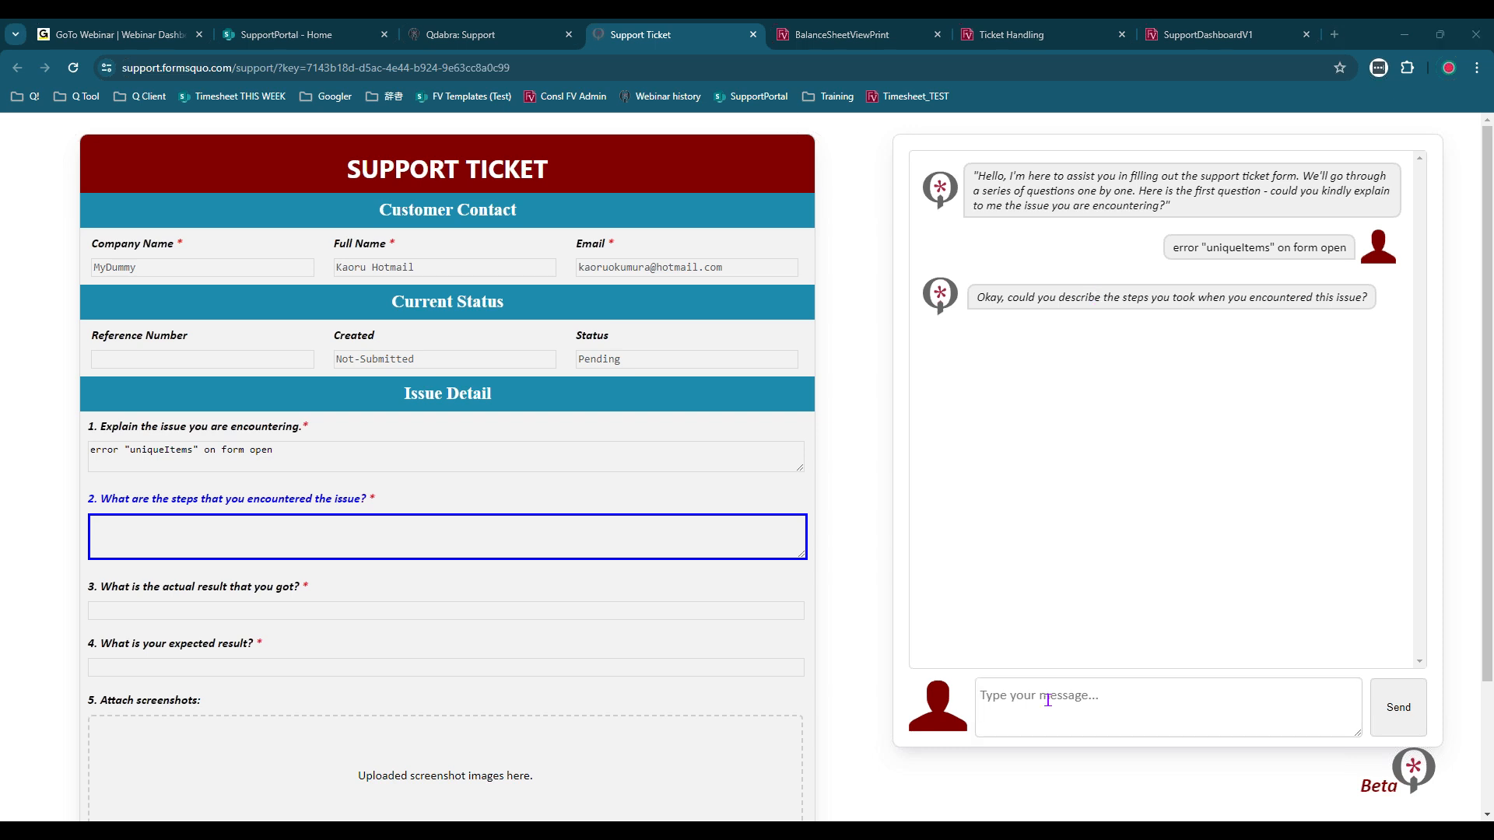
# - Paste and send the two-line steps to reproduce the error
pyautogui.click(1048, 701)
pyautogui.write('1. Open the form 2. Then get error "uniqueItems".')
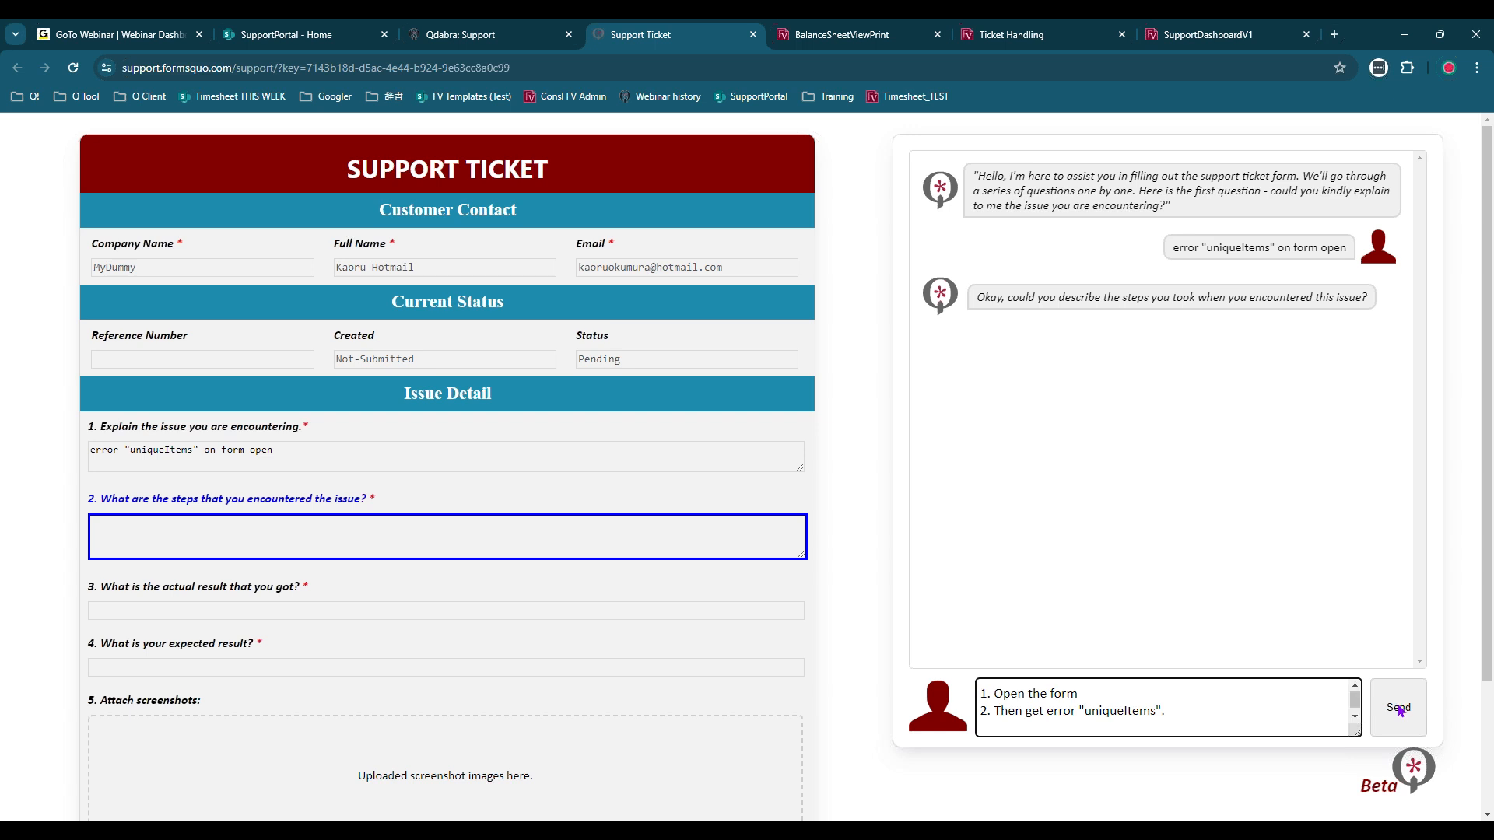
pyautogui.click(1399, 708)
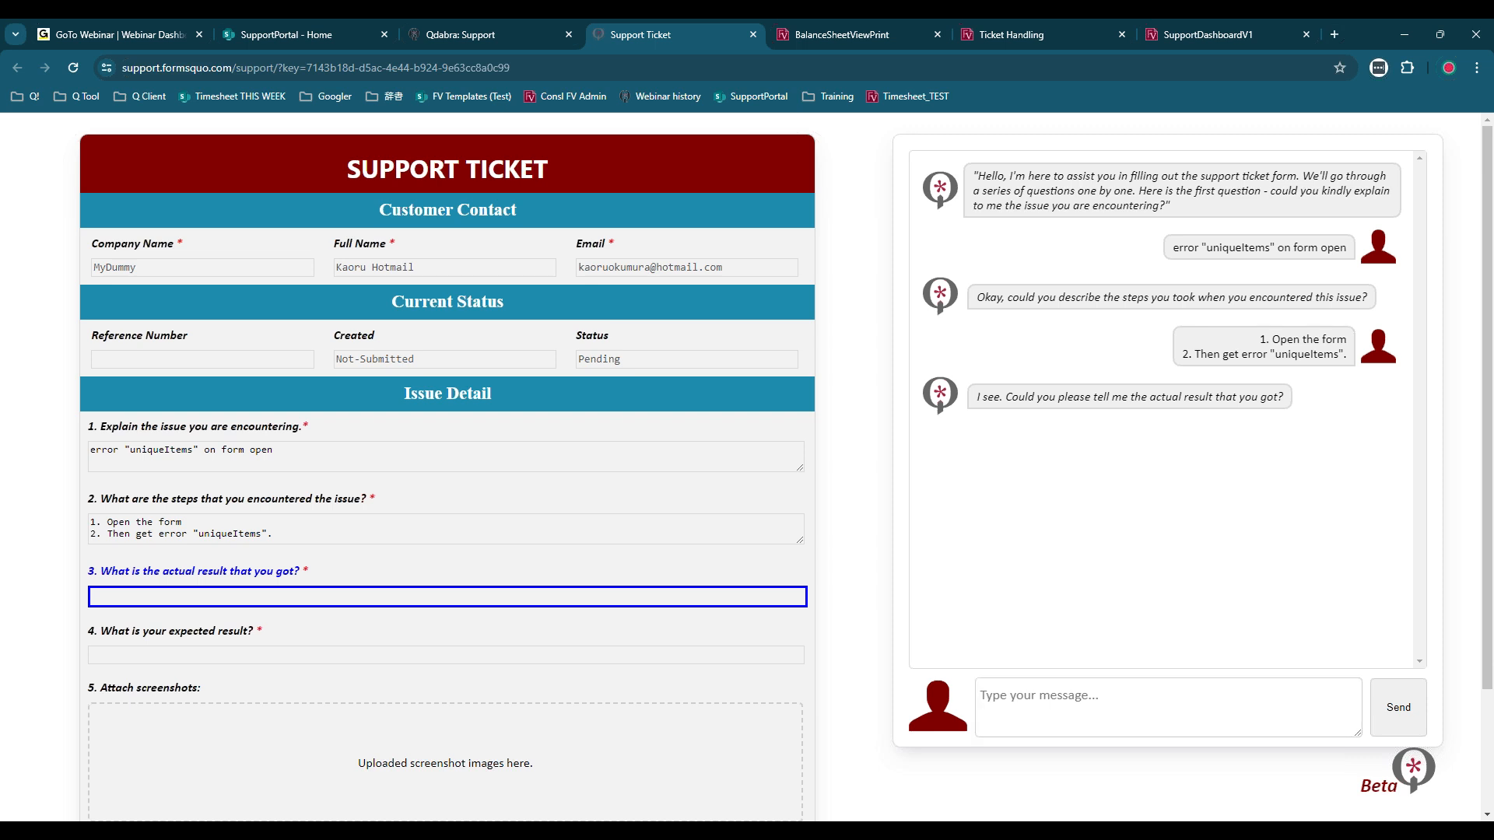
# - Answer with the actual result 'error "uniqueItems". then the form is closed.' and paste the expected result
pyautogui.click(1247, 720)
pyautogui.write('error "uniqueItems". then the form is closed.')
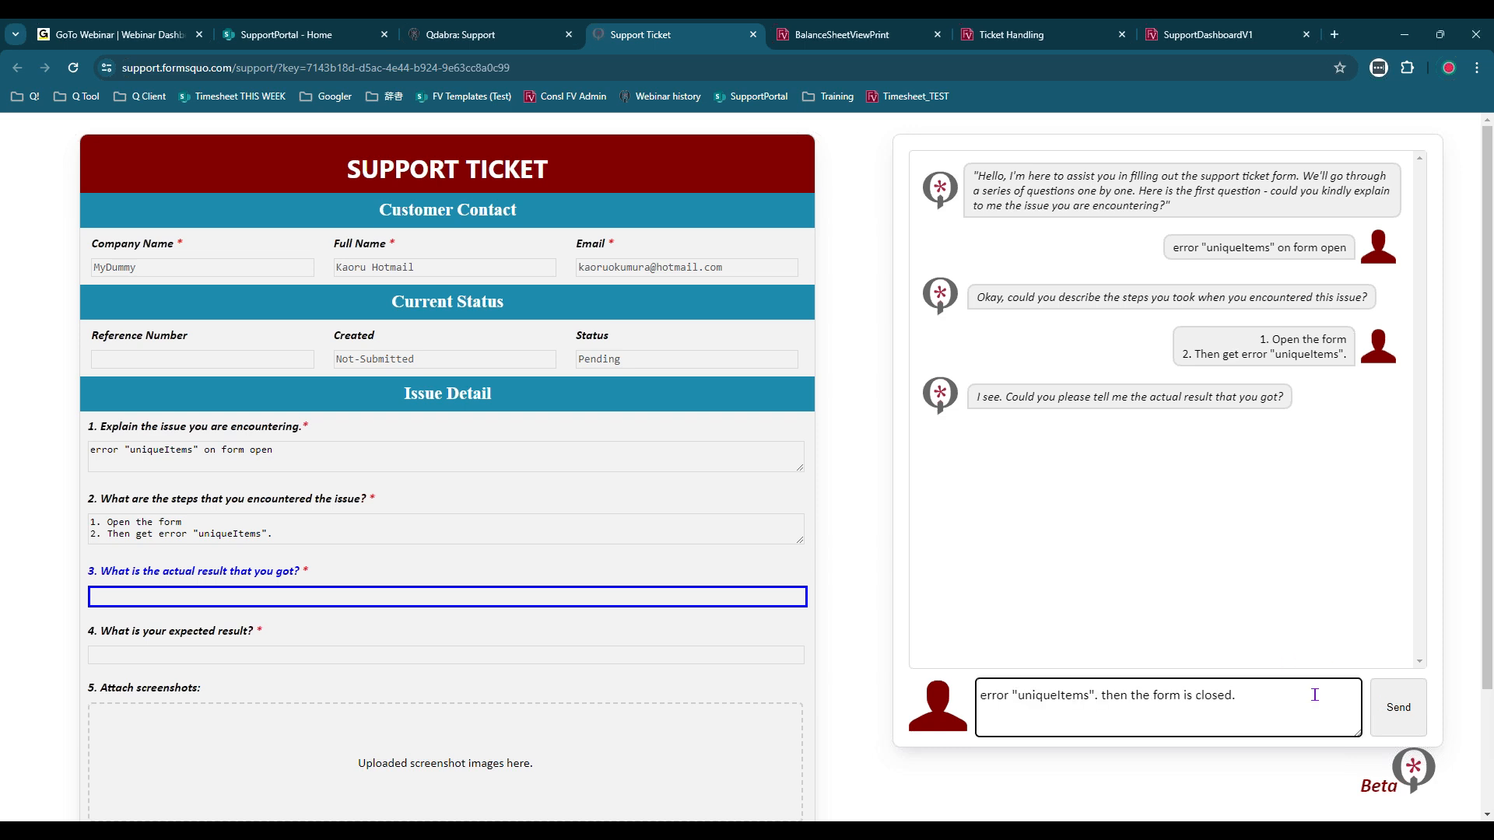
pyautogui.click(1398, 708)
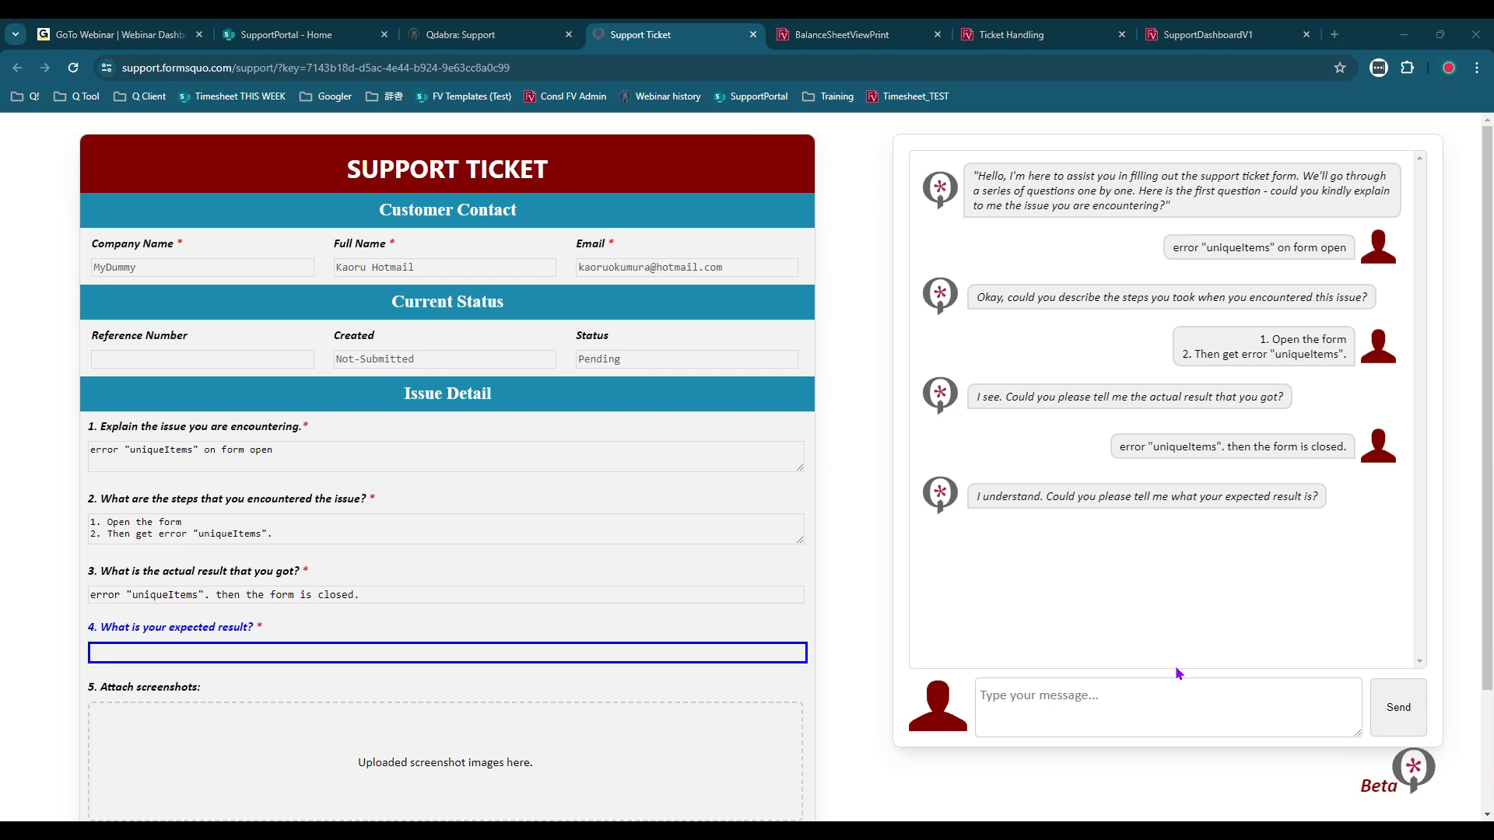
pyautogui.click(1331, 697)
pyautogui.write('can open form without error')
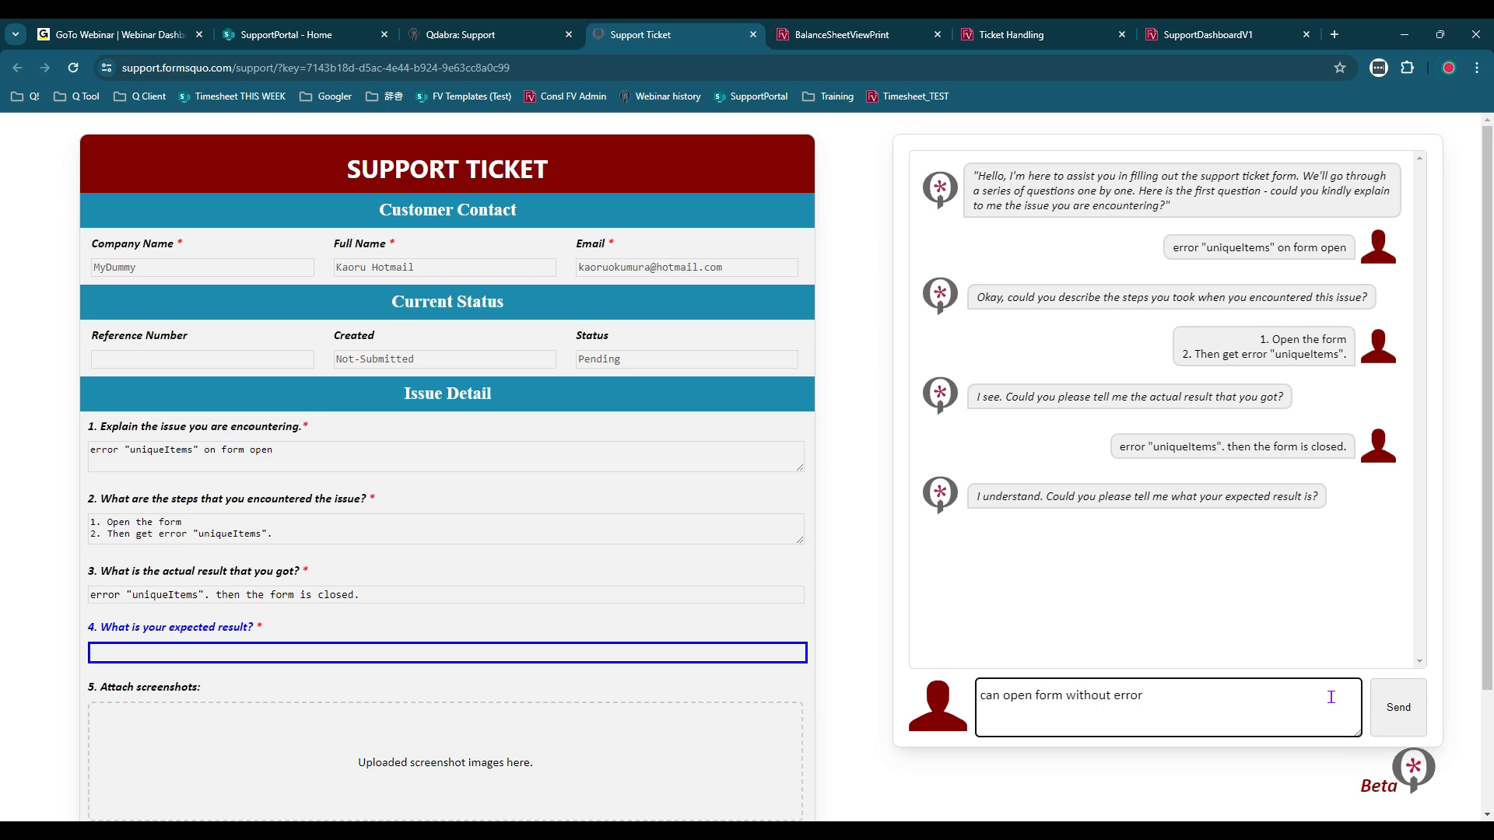
pyautogui.press('Return')
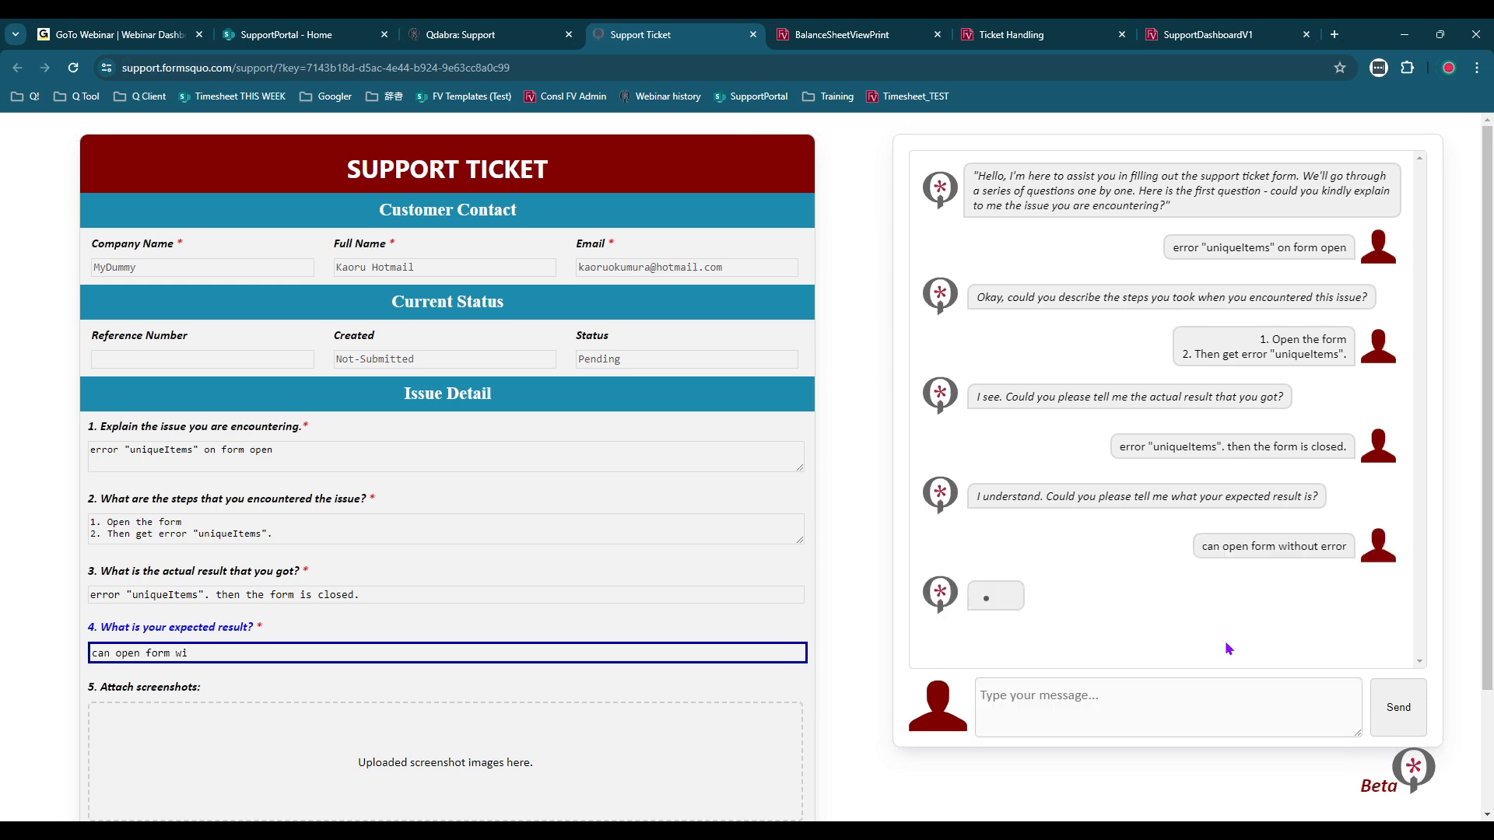
# - Reply 'skip' to both the screenshot and XSN file upload requests
pyautogui.click(1140, 707)
pyautogui.write('skip')
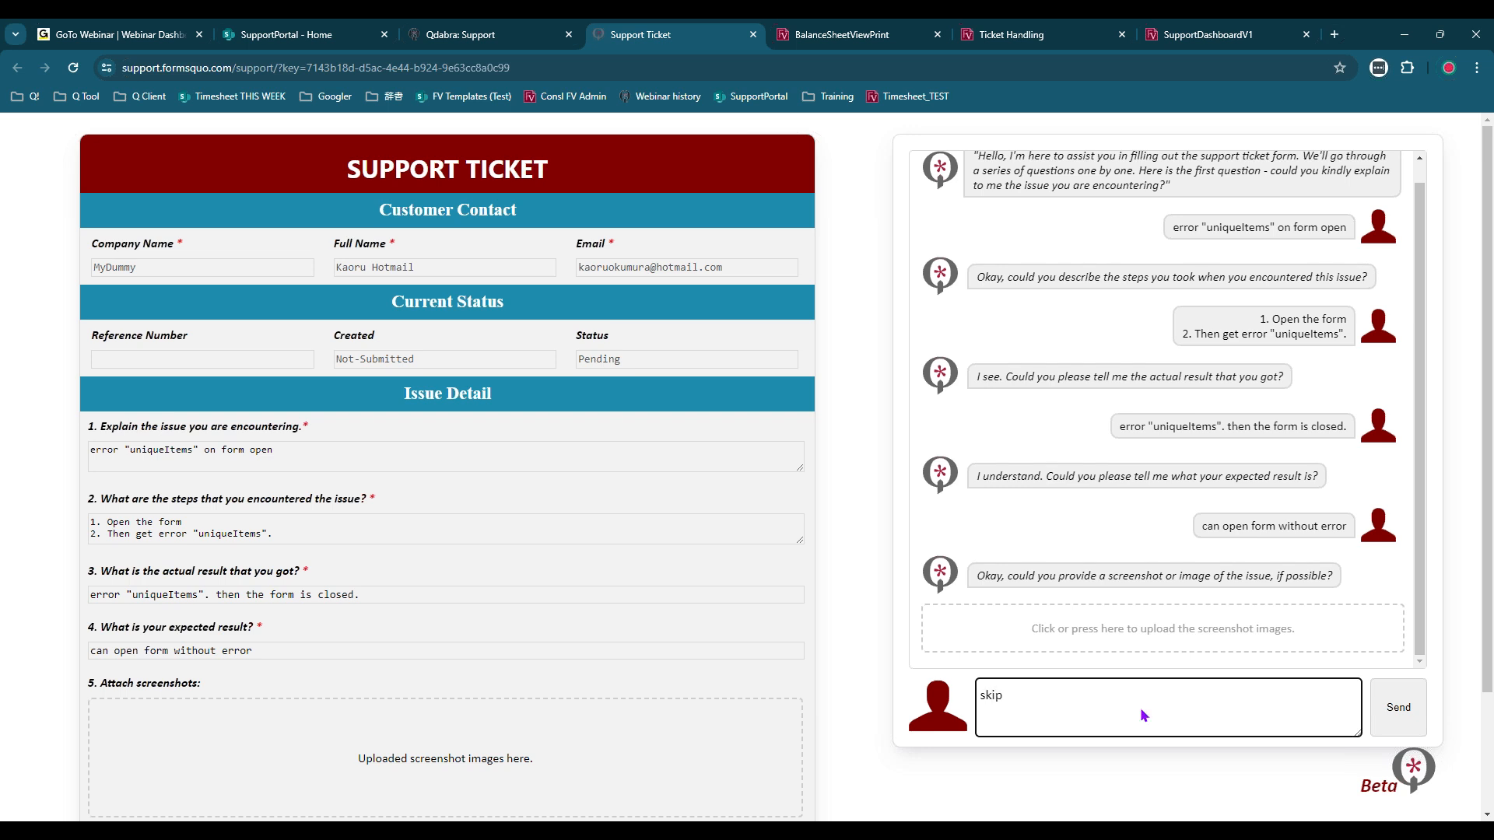
pyautogui.press('Return')
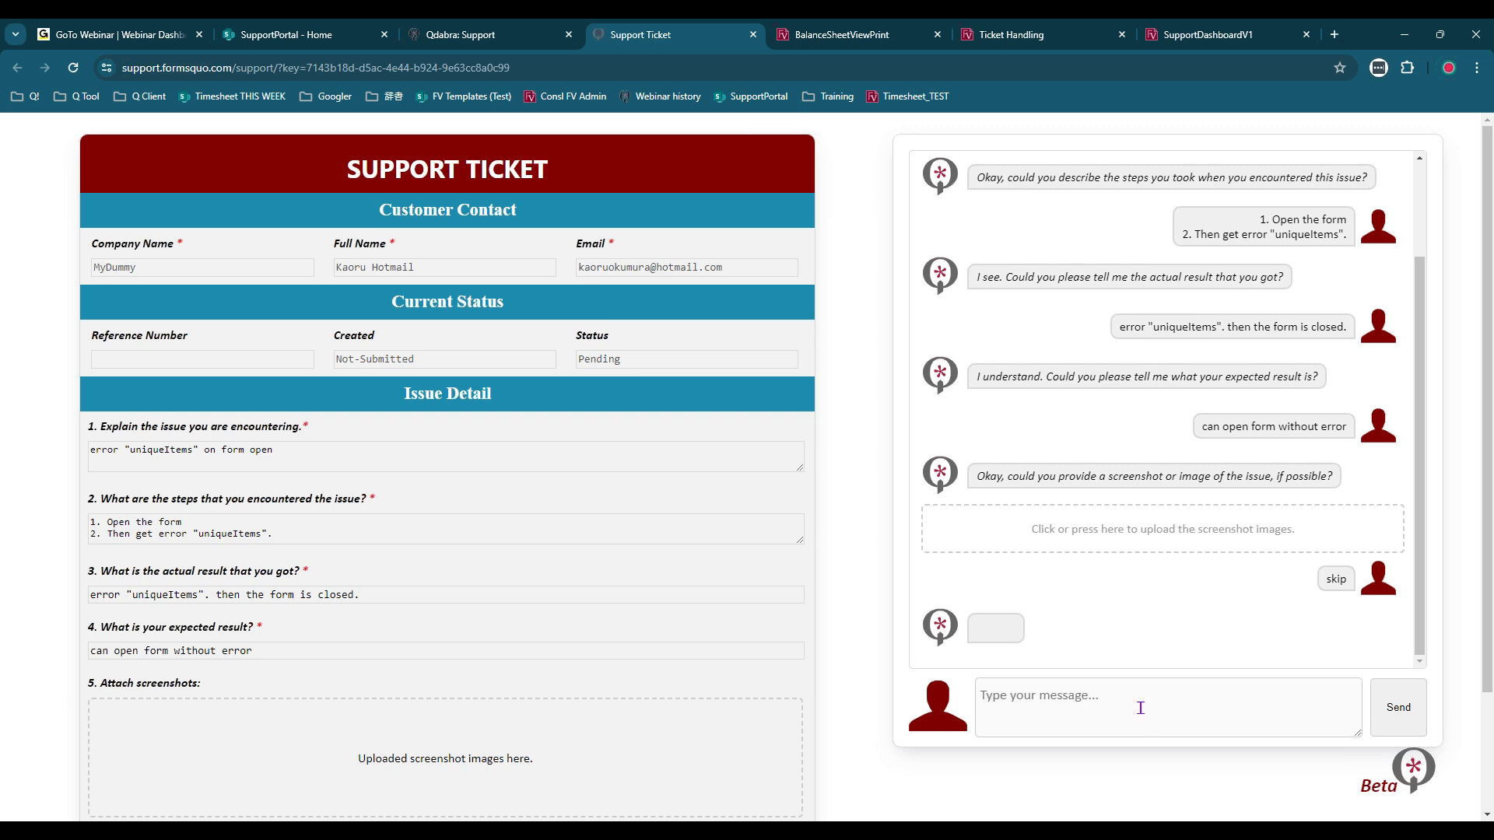
pyautogui.click(1141, 707)
pyautogui.write('skip')
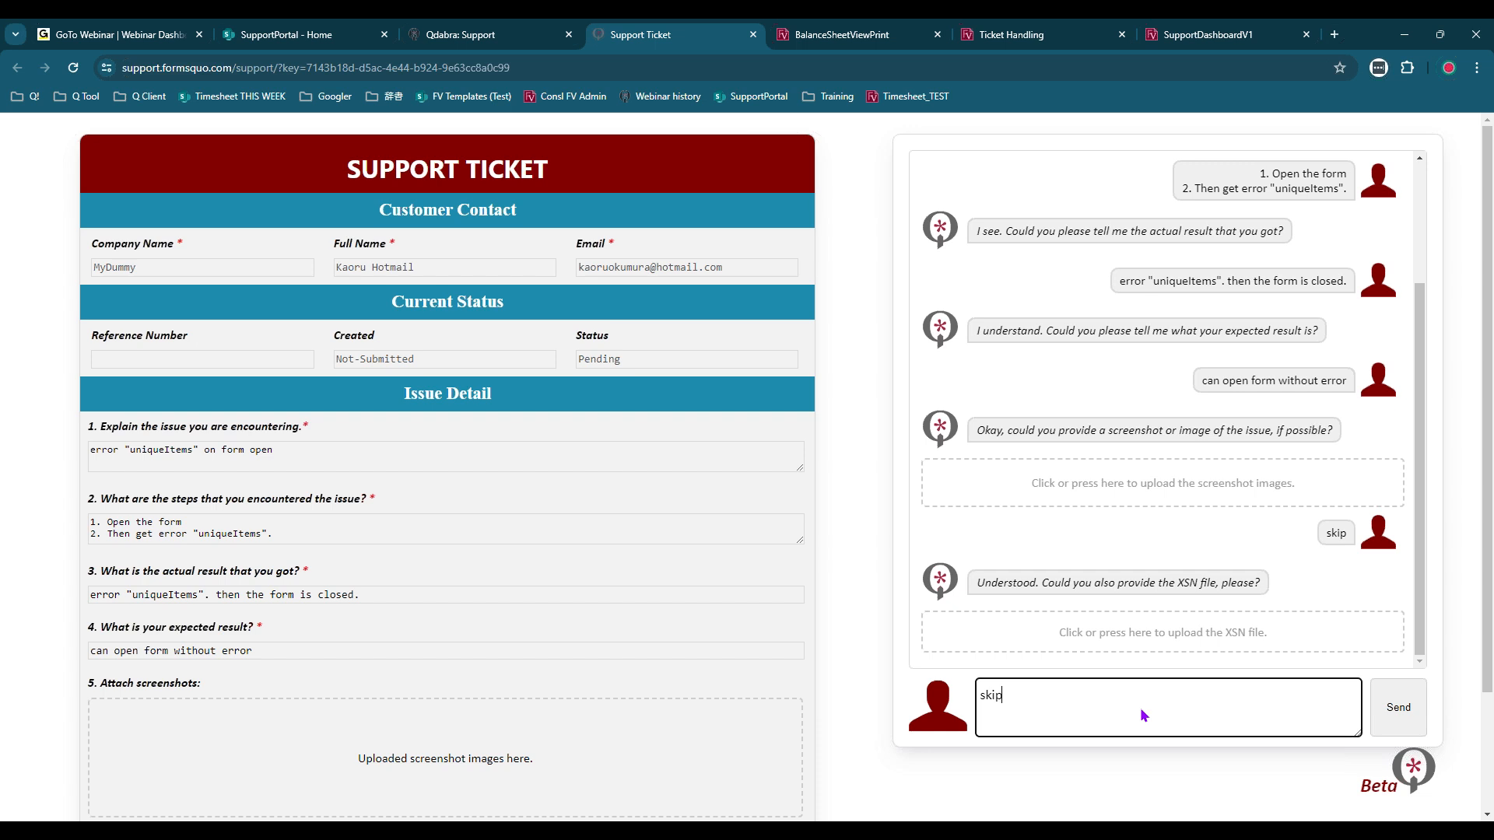
pyautogui.press('Return')
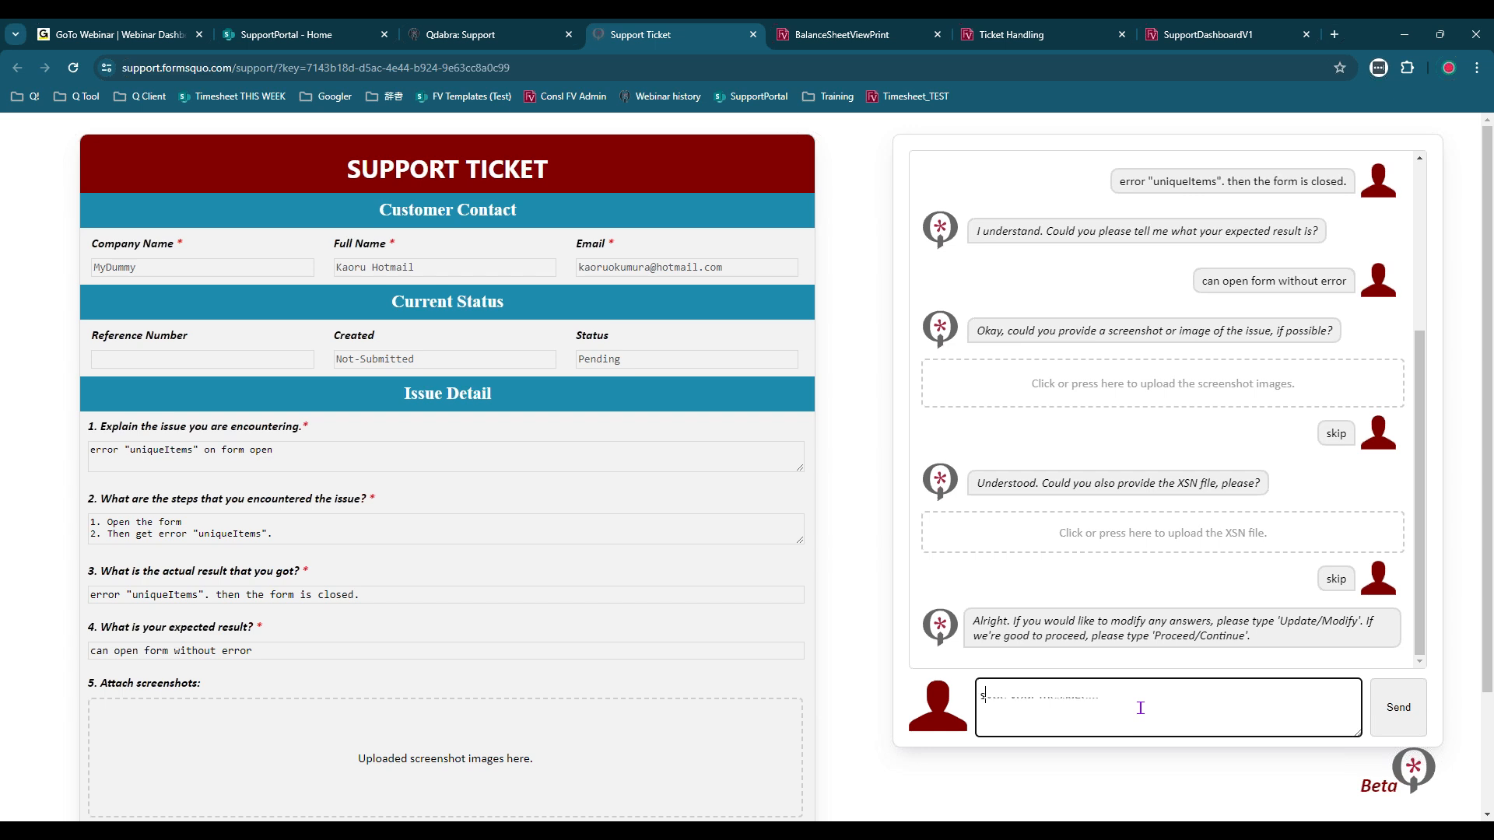
# - Submit the ticket by replying 'submit', then view the matching similar issue's details
pyautogui.write('submit')
pyautogui.press('Return')
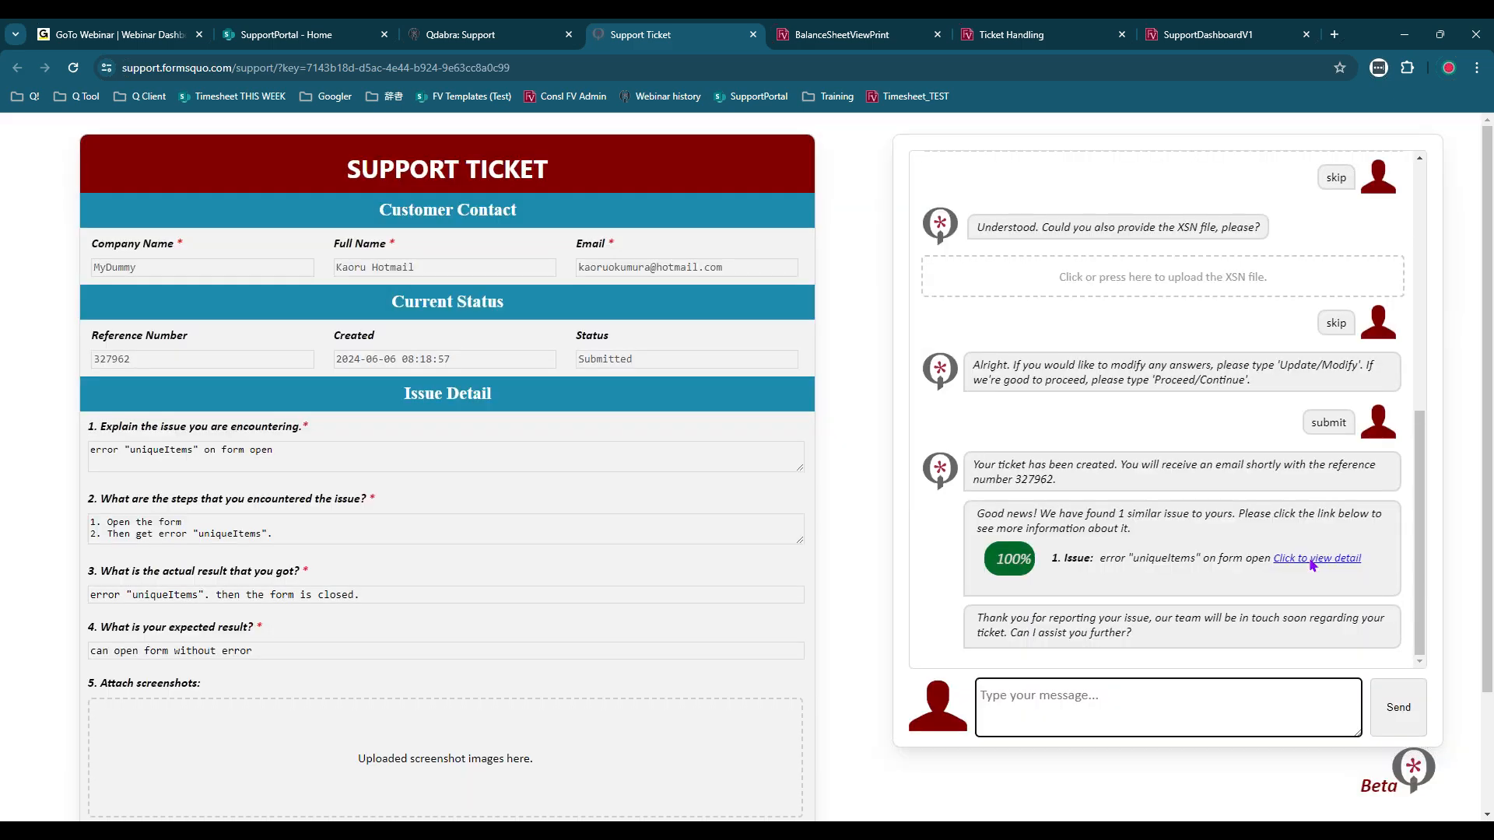
pyautogui.click(1312, 559)
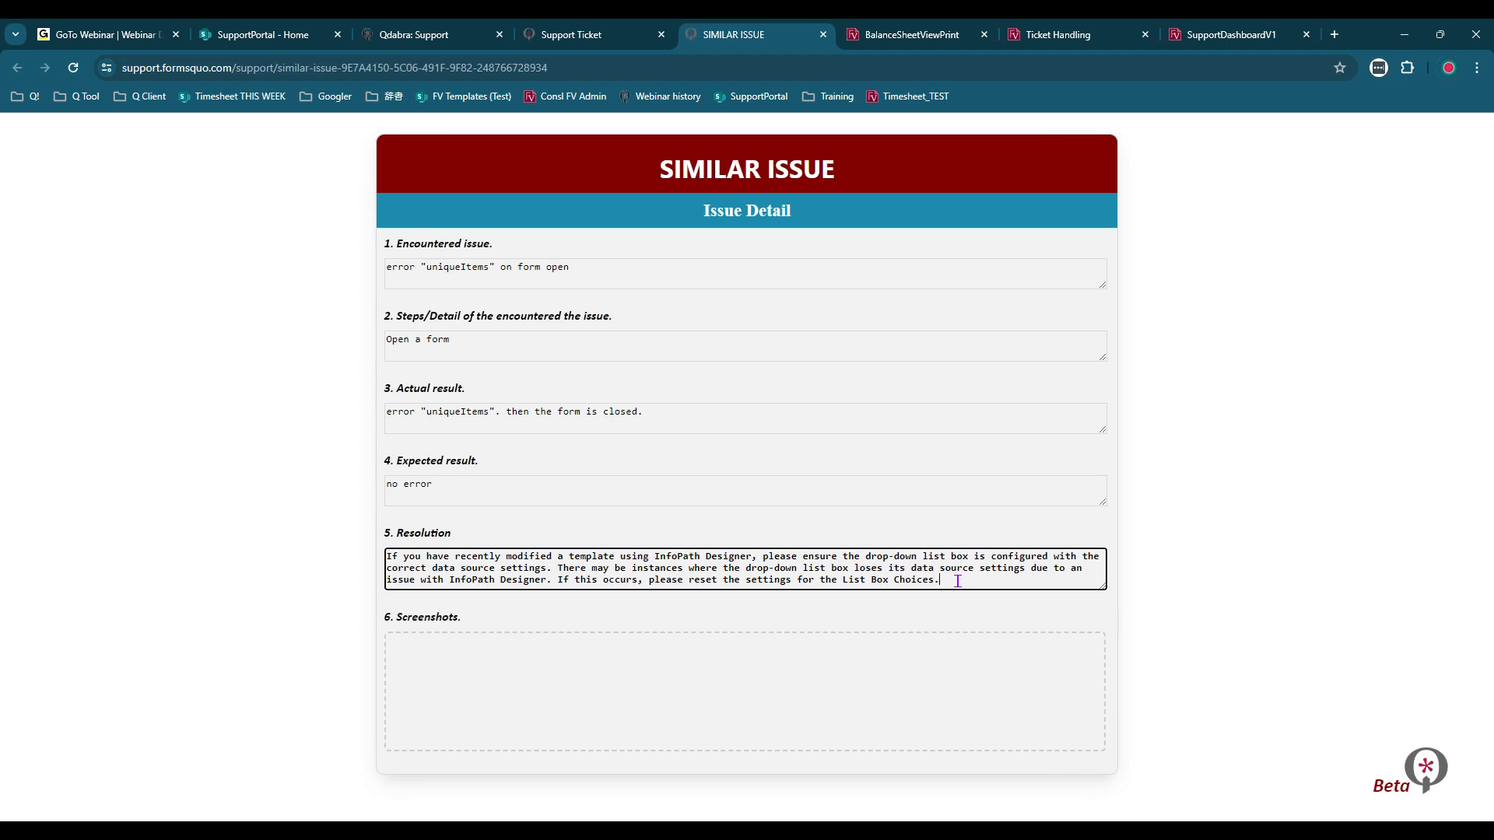
# - Review the List Box Choices resolution text, then return to the Support Ticket tab and dismiss the new-tab notice
pyautogui.moveTo(957, 580); pyautogui.dragTo(762, 555)
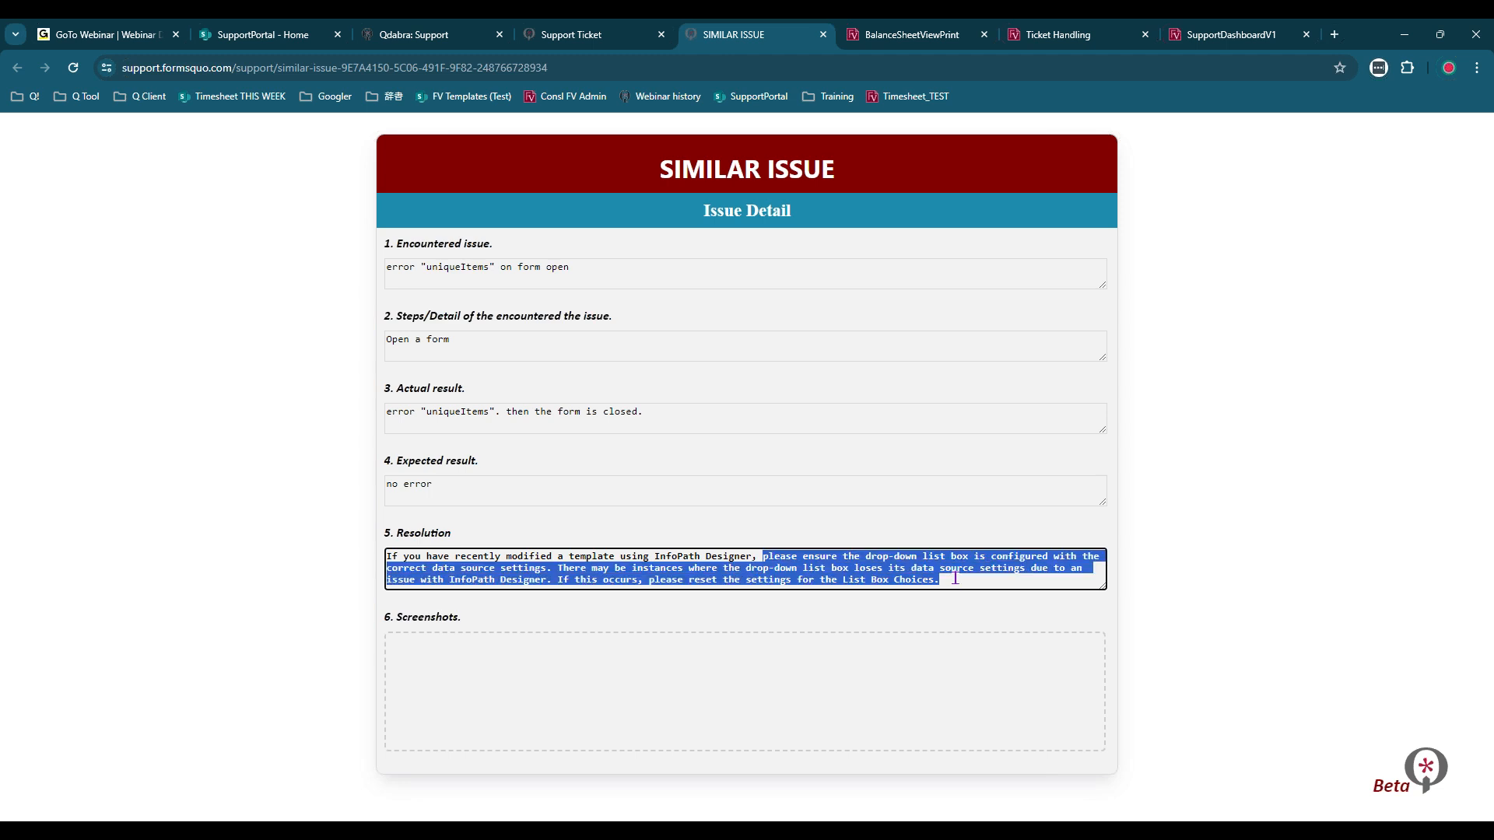
pyautogui.click(955, 578)
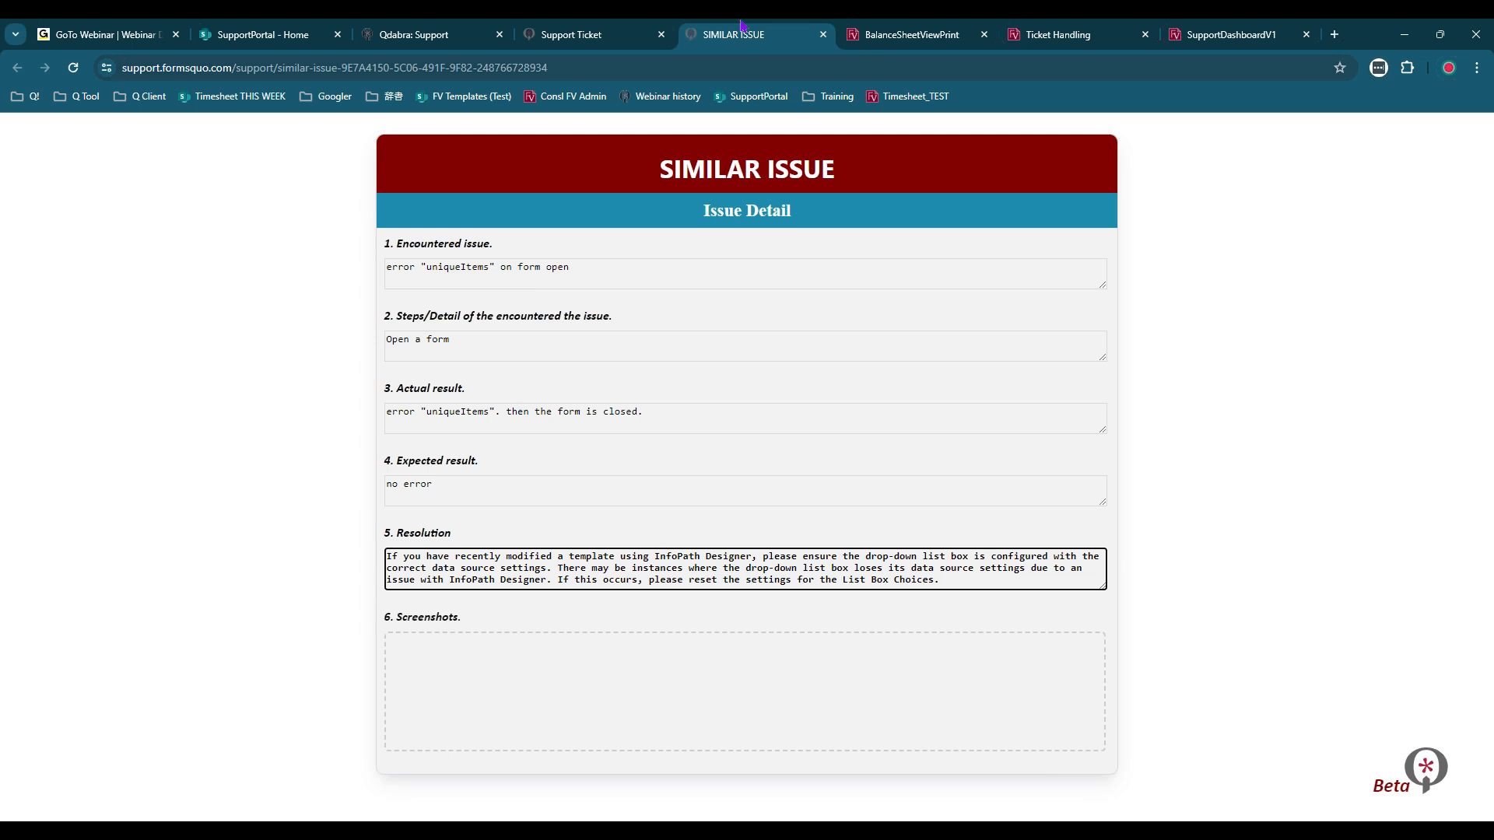
pyautogui.click(579, 36)
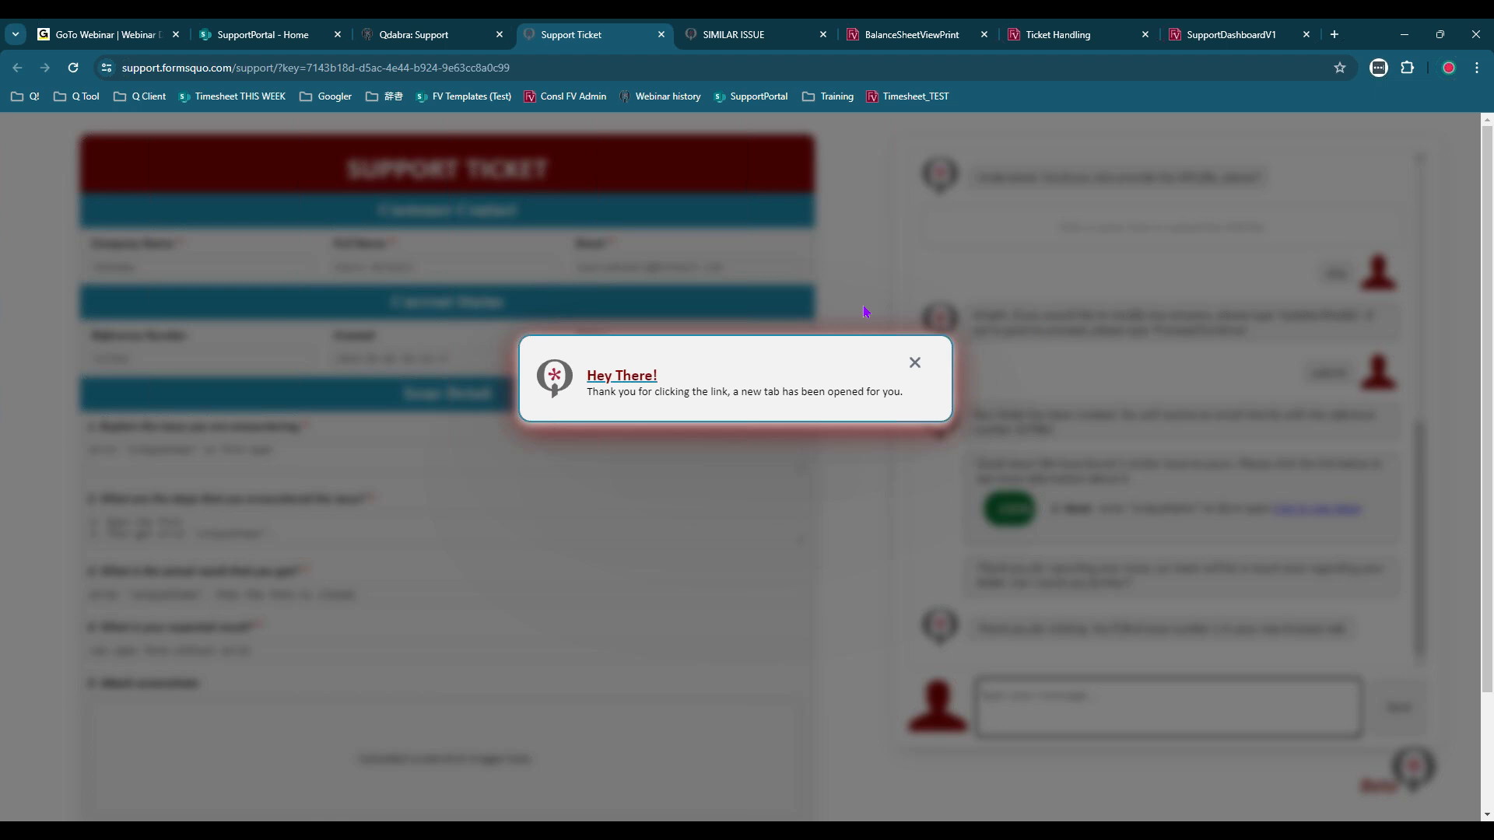
pyautogui.click(919, 365)
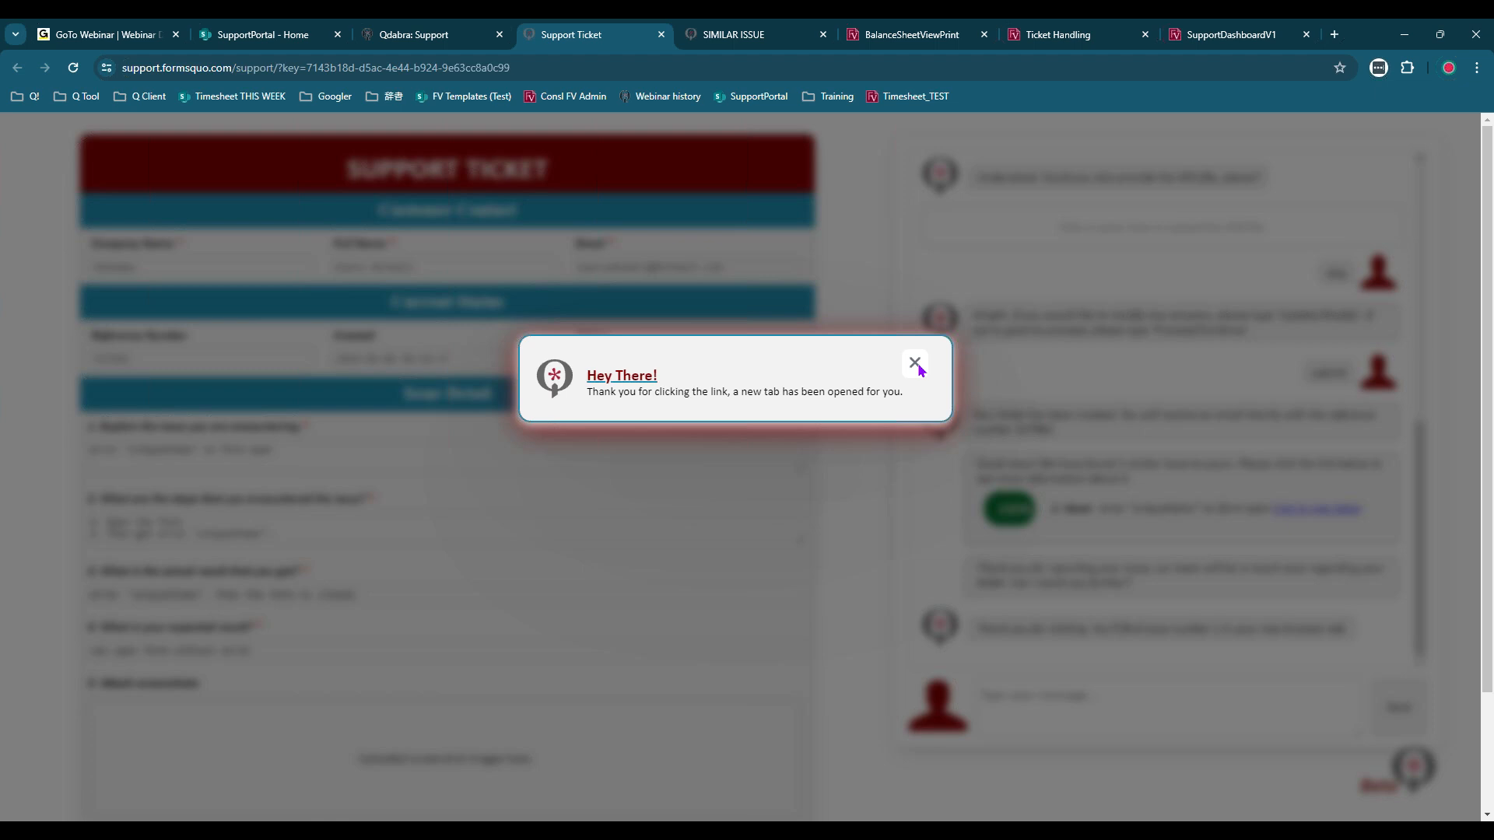
pyautogui.click(917, 365)
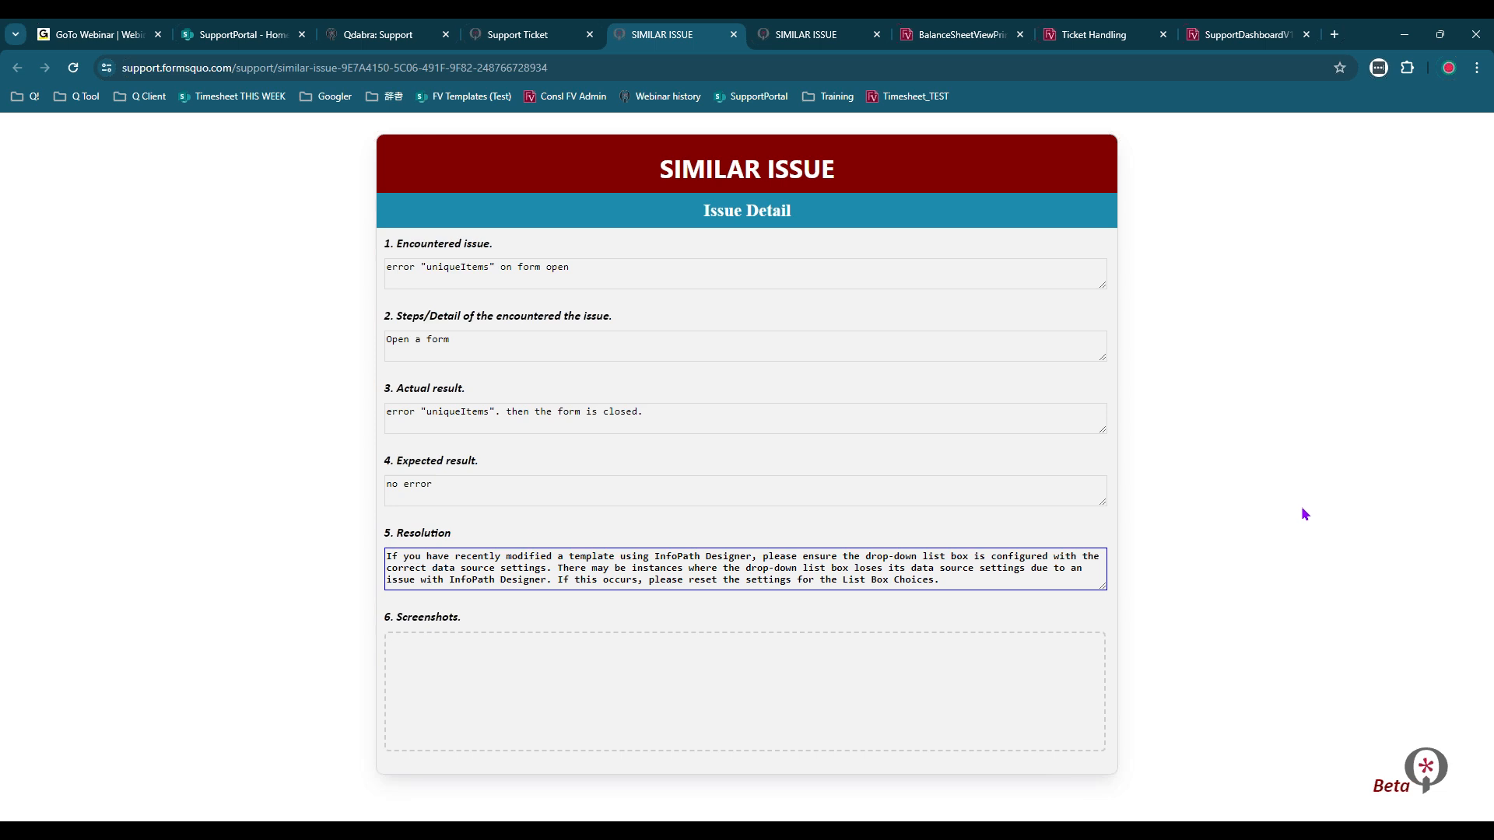
# - Return to the submitted ticket, status Submitted, and bring the PowerPoint slide show forward
pyautogui.click(514, 36)
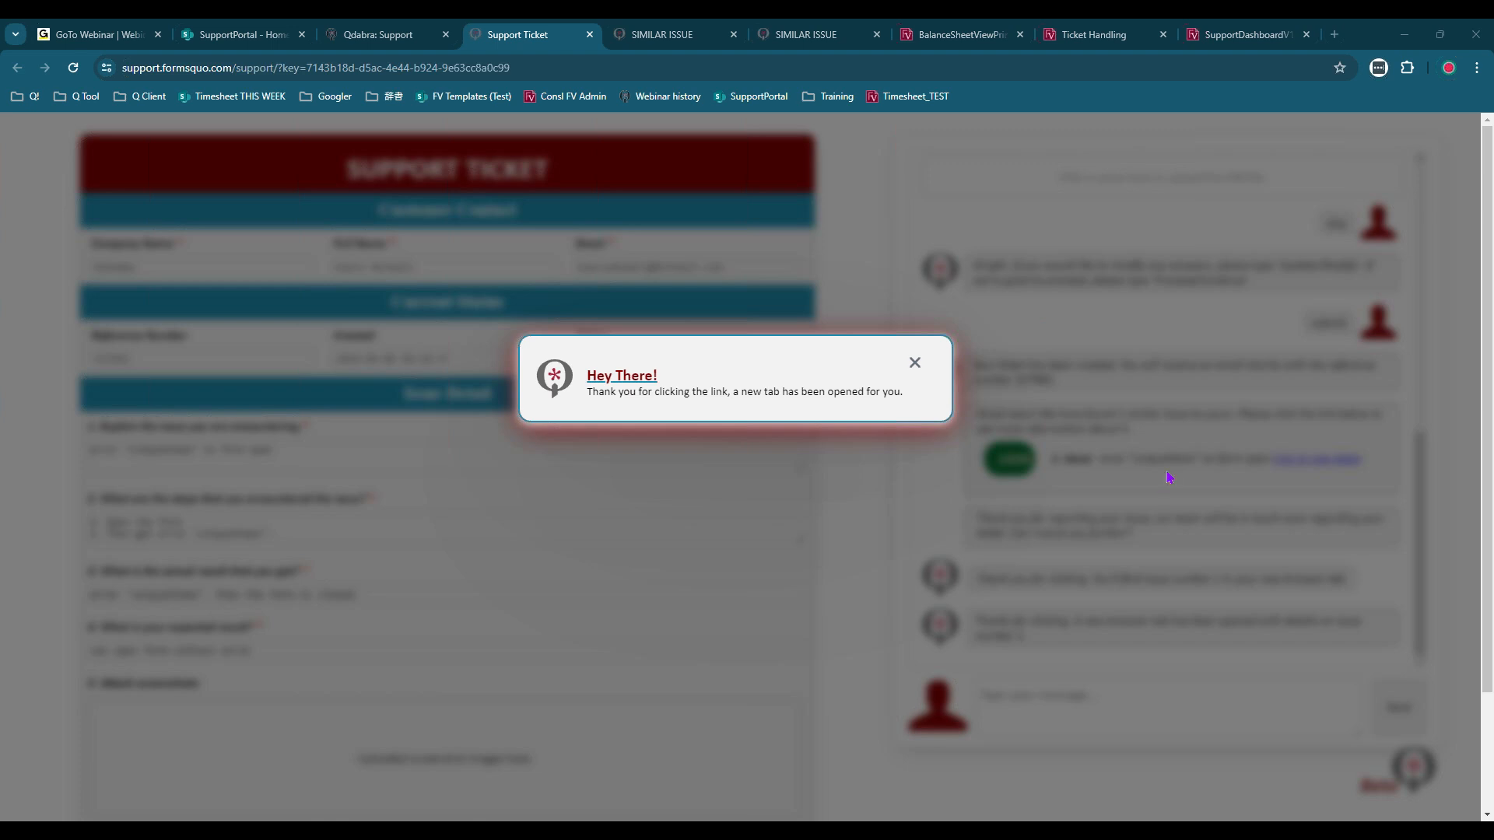
pyautogui.click(915, 363)
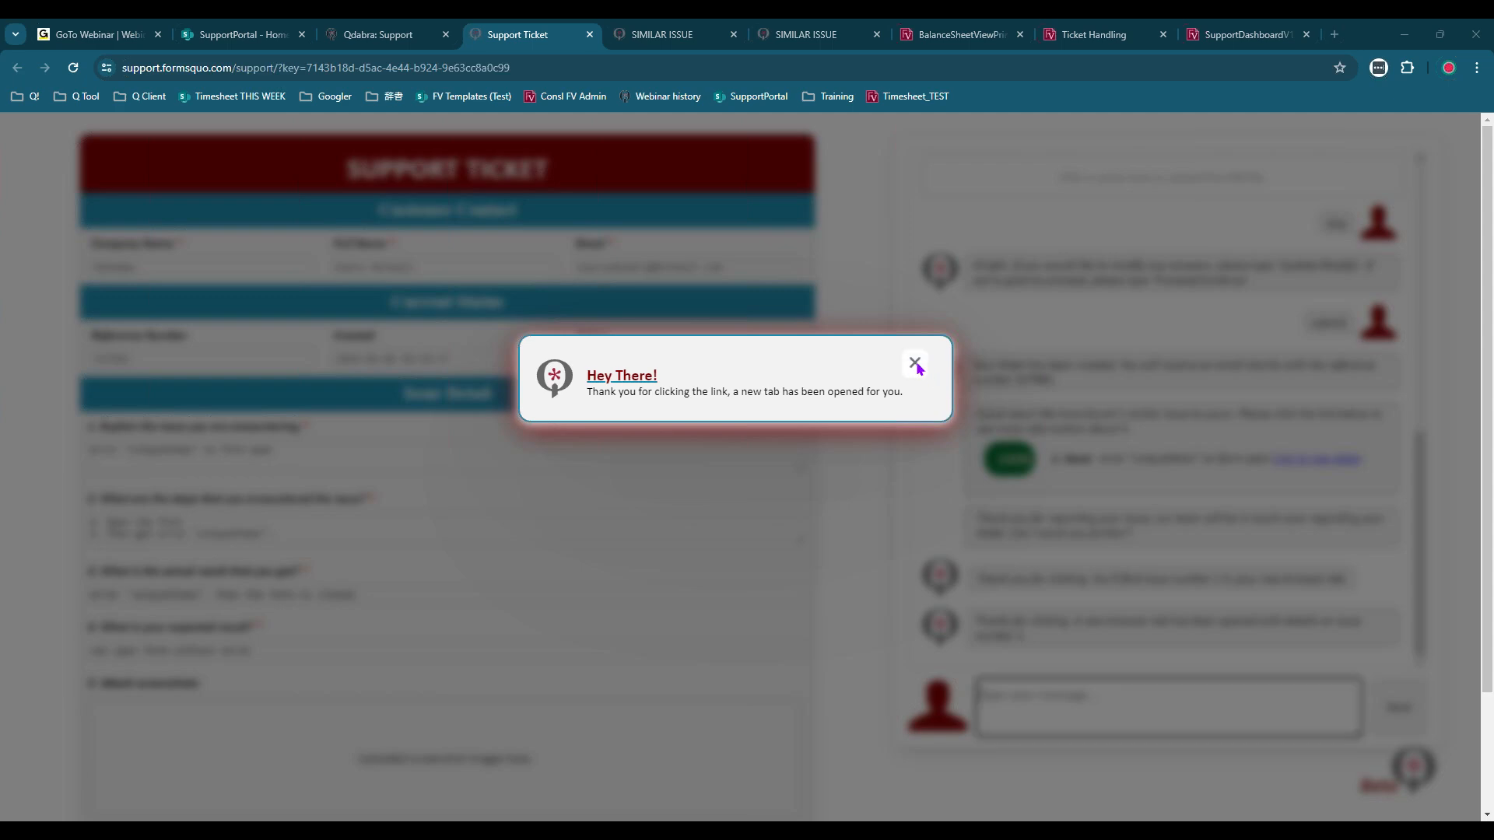
pyautogui.click(916, 363)
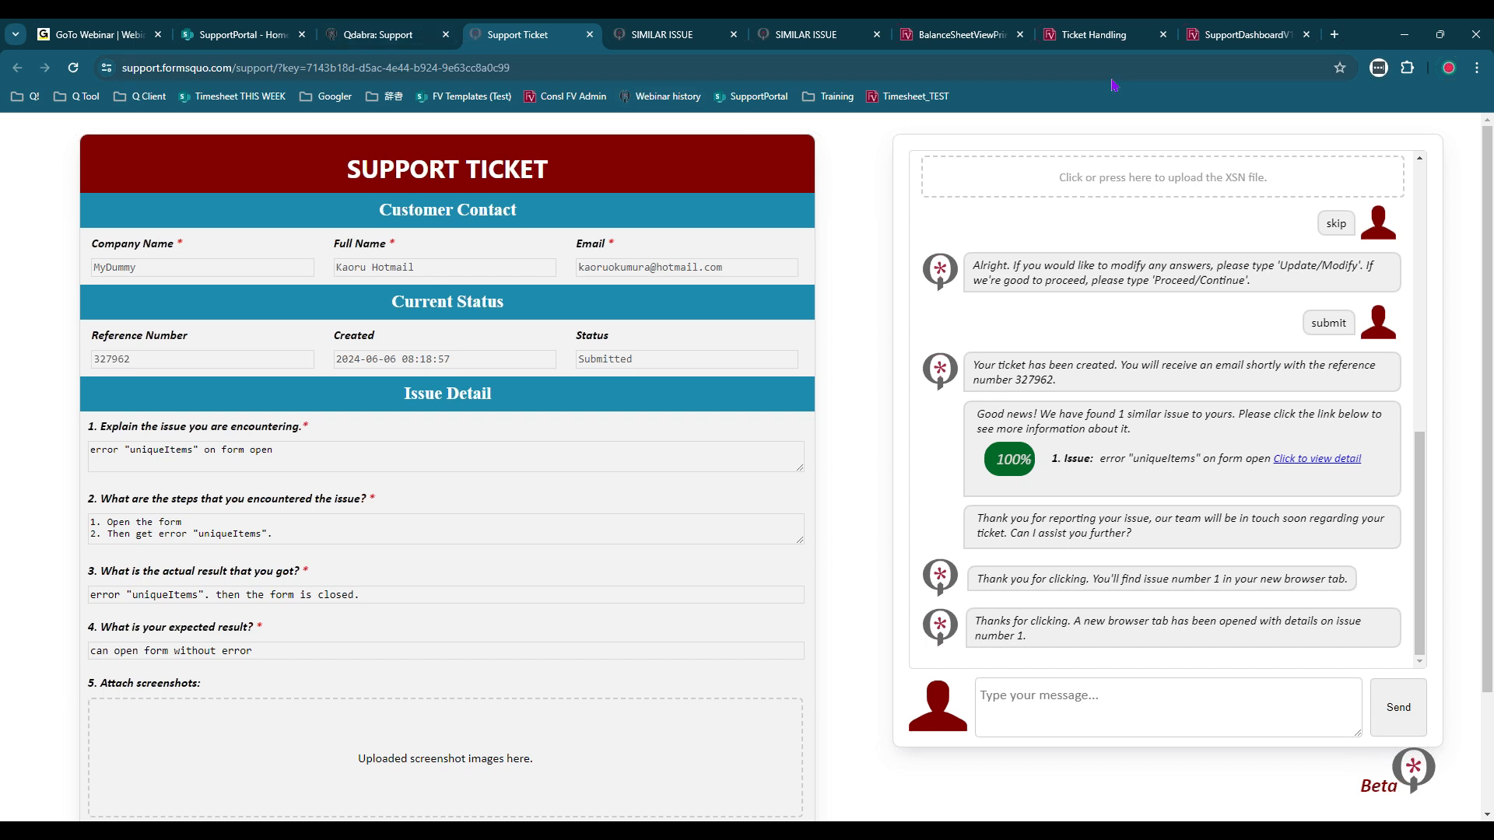
pyautogui.moveTo(937, 832)
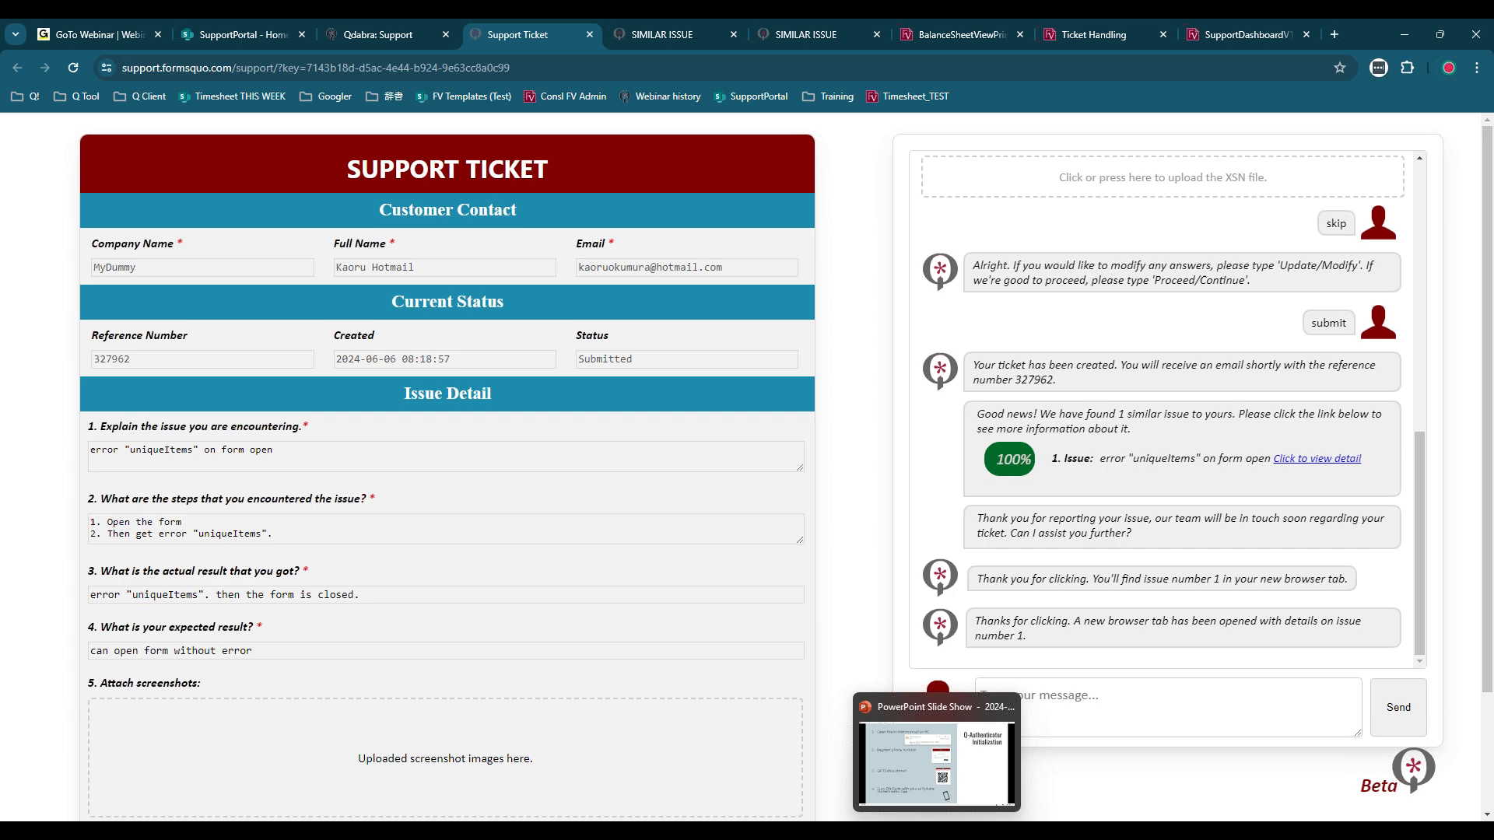
pyautogui.click(937, 831)
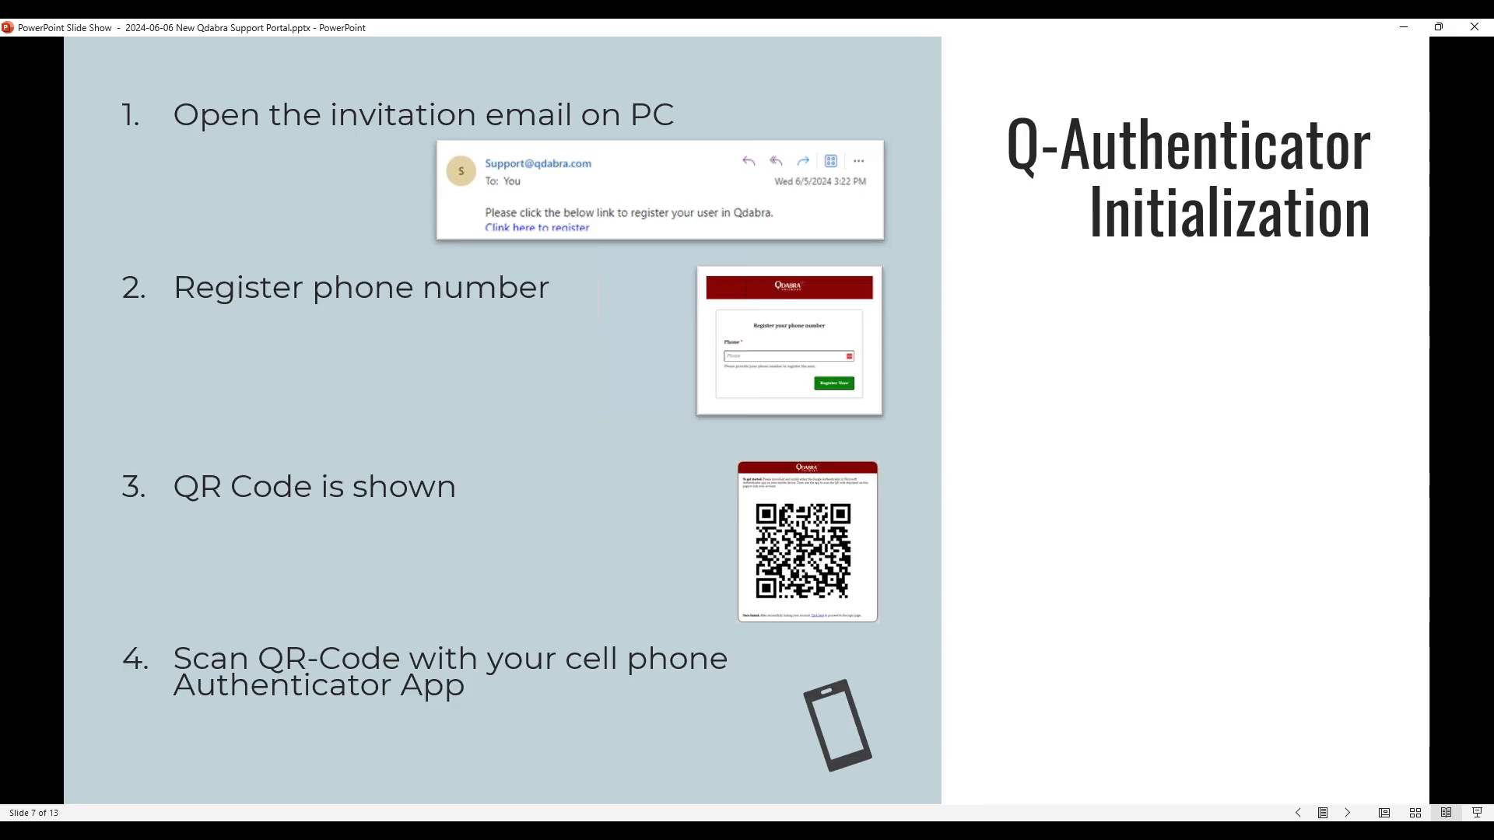